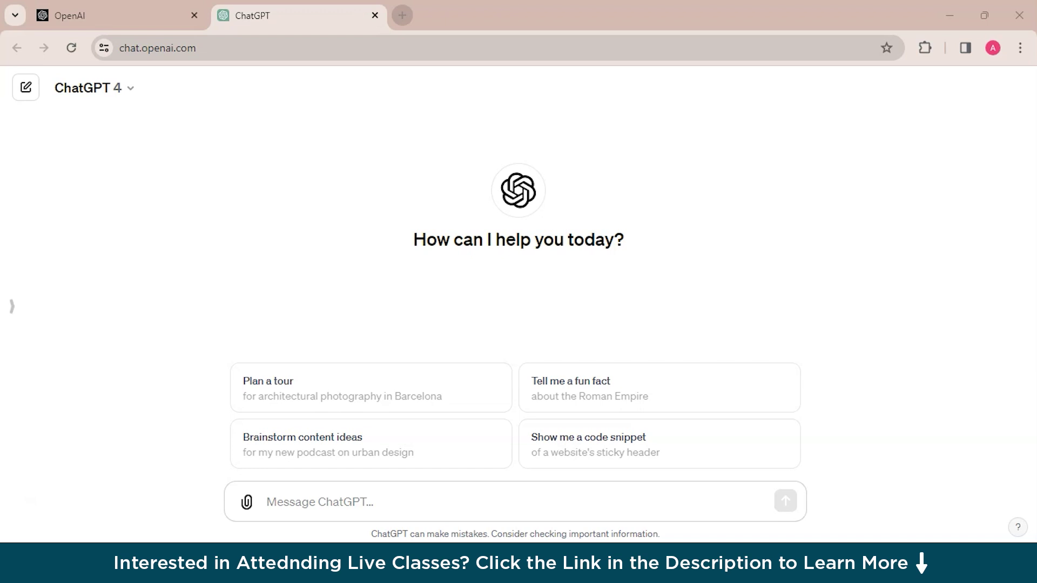
# Open simplilearn.com in a new browser tab
pyautogui.click(402, 15)
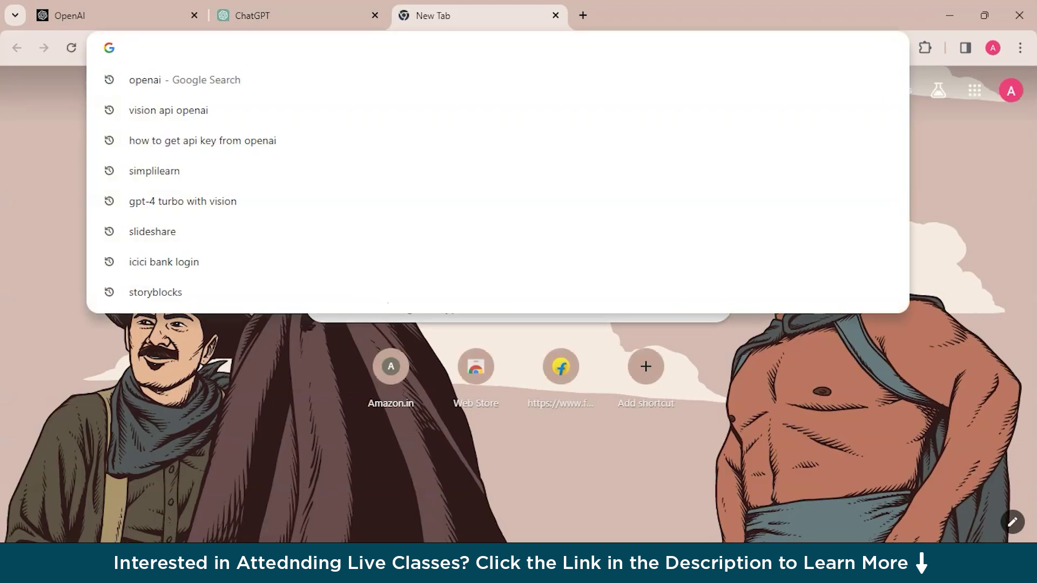
pyautogui.write('simplilearn')
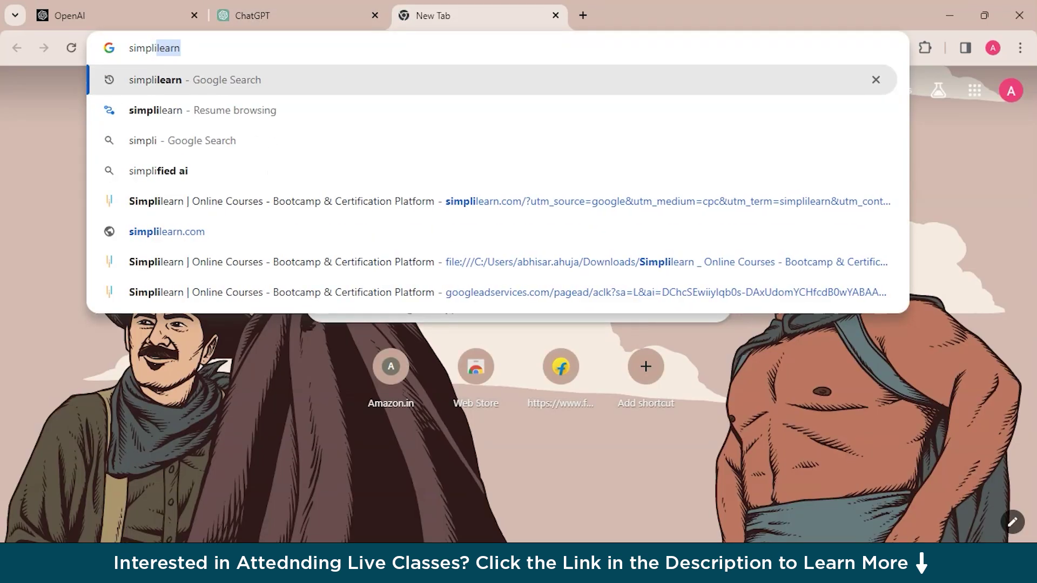
pyautogui.click(281, 201)
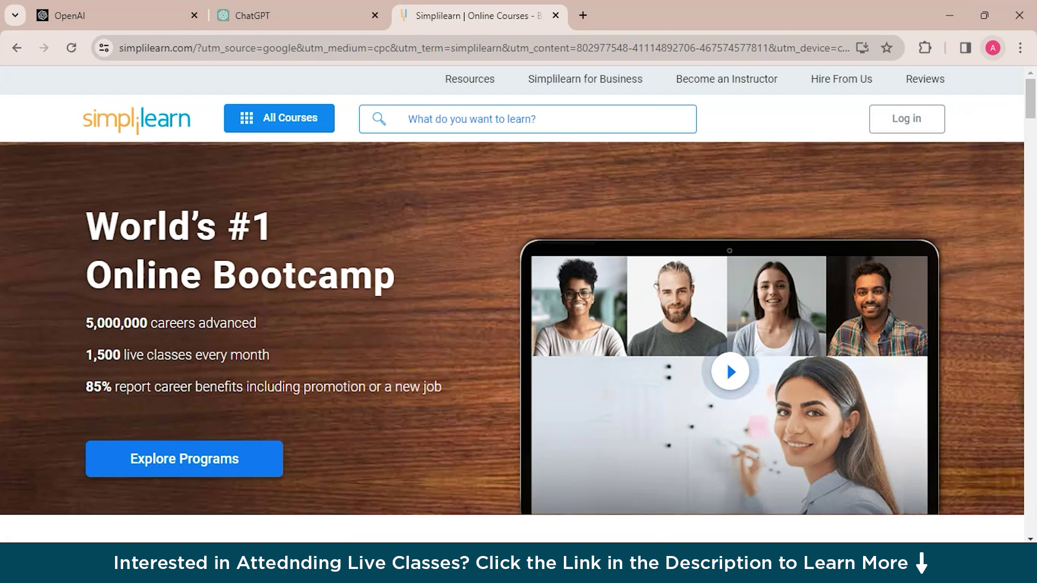
# Save the Simplilearn homepage as HTML in Downloads, replacing the earlier copy
pyautogui.click(1021, 48)
pyautogui.scroll(-2, 899, 470)
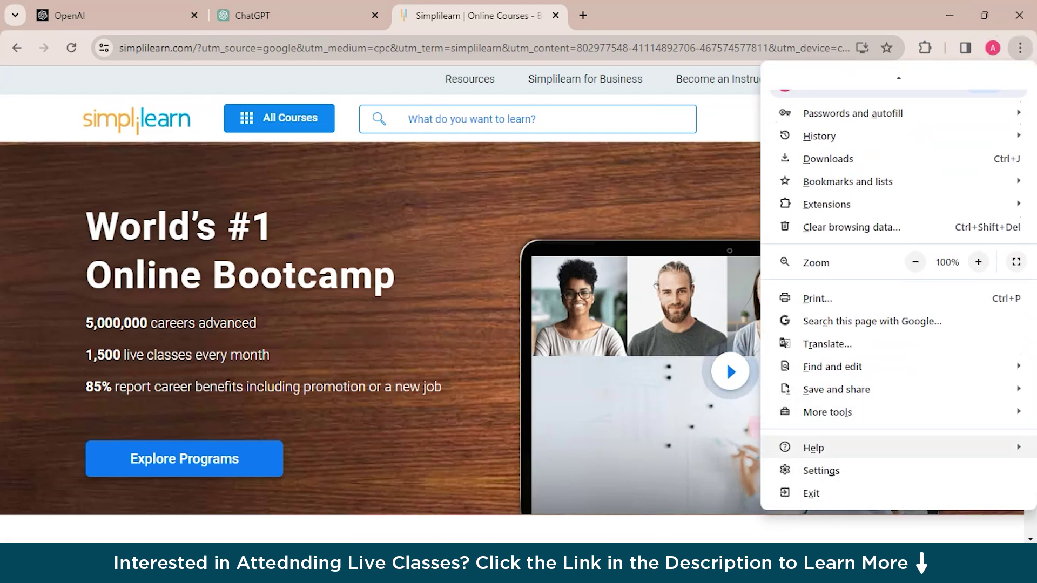
pyautogui.moveTo(826, 412)
pyautogui.moveTo(836, 389)
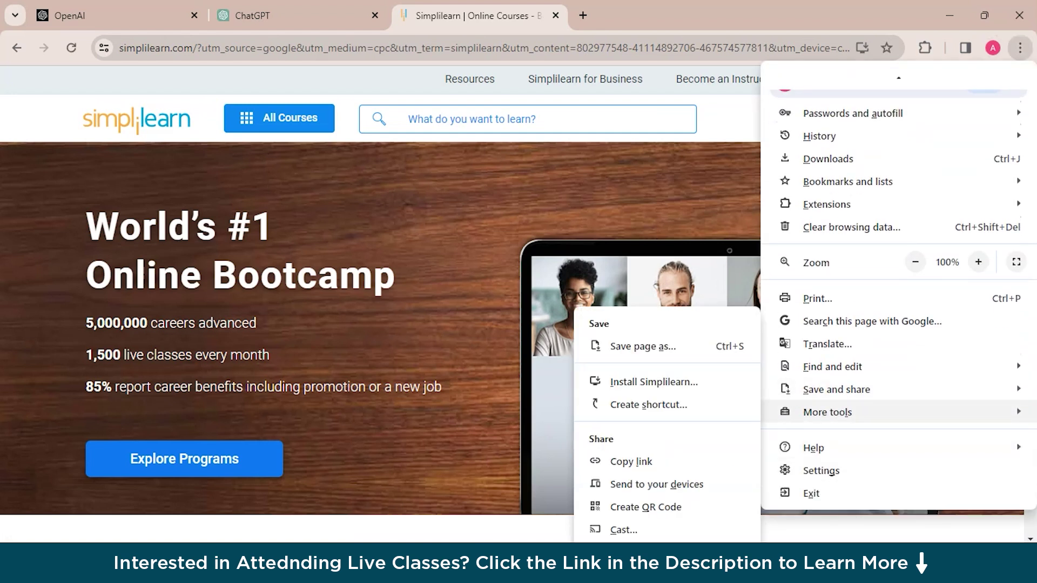
pyautogui.click(632, 345)
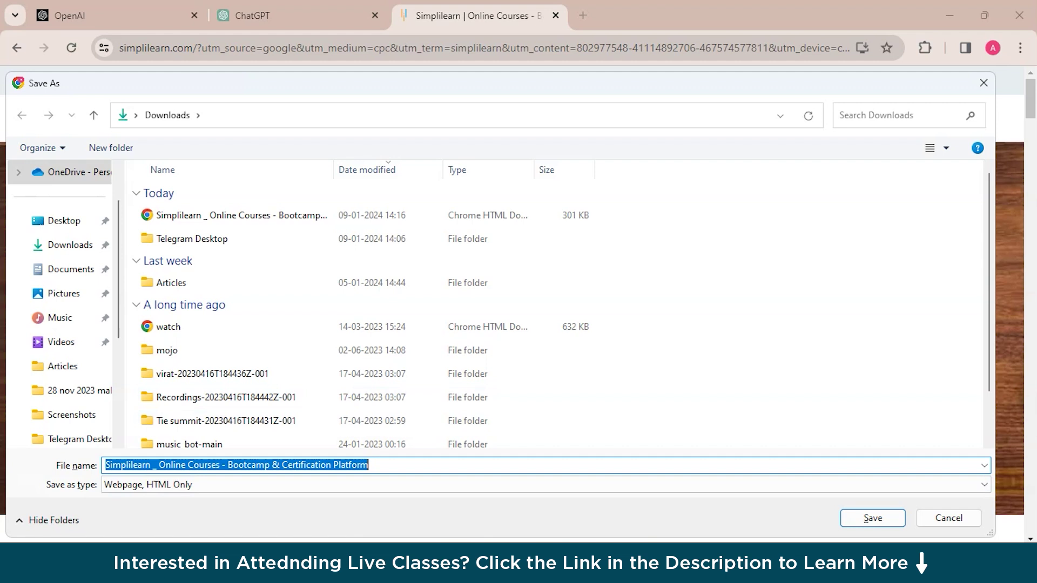
pyautogui.press('Return')
pyautogui.click(624, 284)
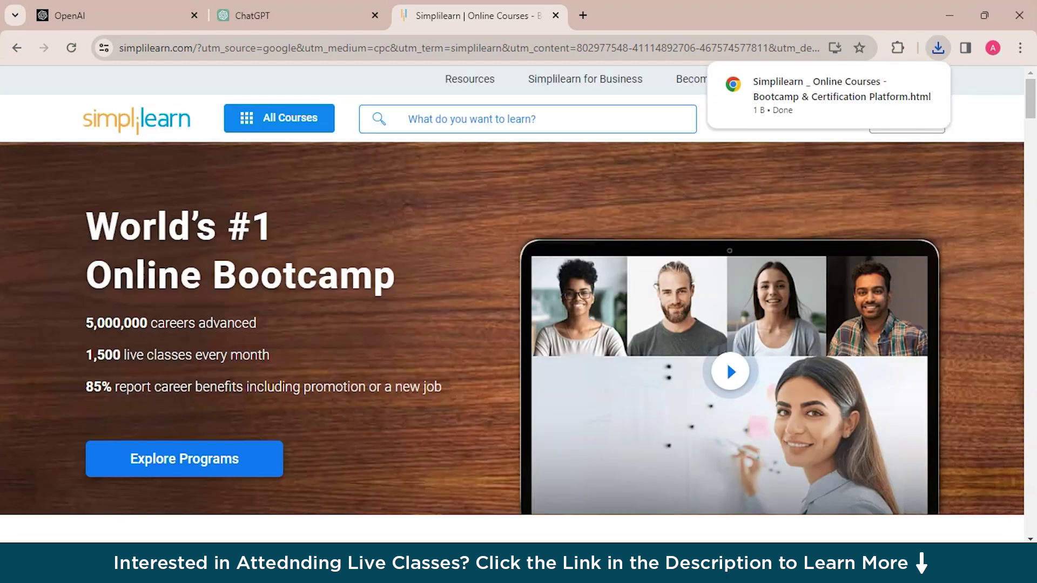
# Attach the saved Simplilearn HTML file to ChatGPT and send a request to scrape its data
pyautogui.click(897, 85)
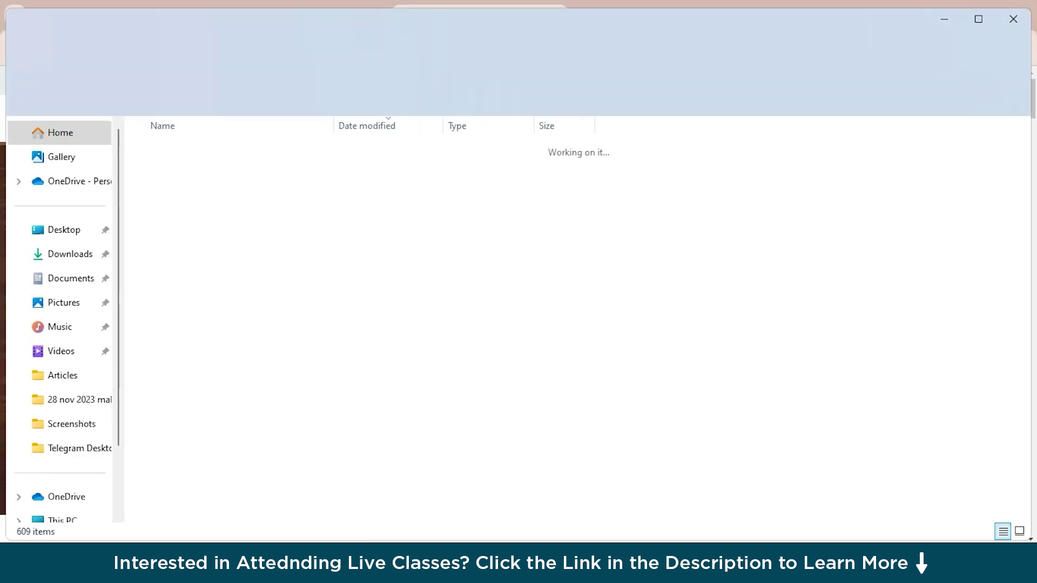
pyautogui.moveTo(666, 427); pyautogui.dragTo(335, 435)
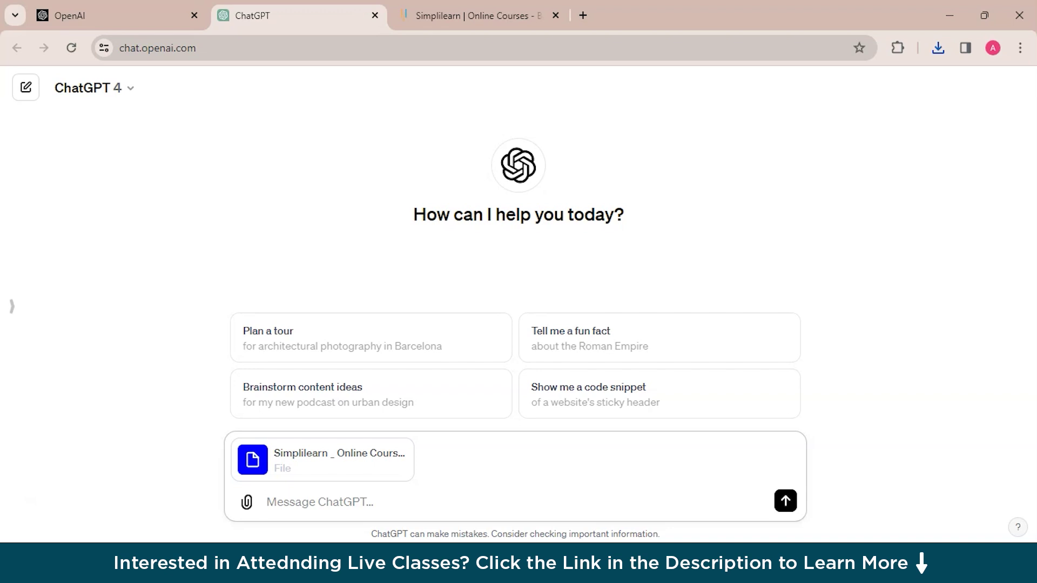
pyautogui.write('Use the above html fil')
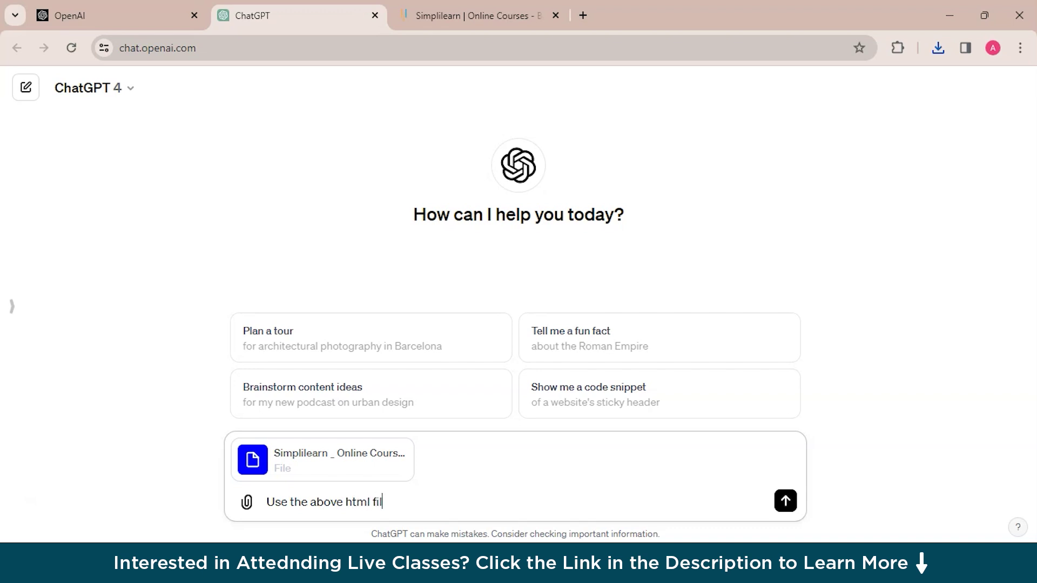
pyautogui.write('e, and scrape the data f')
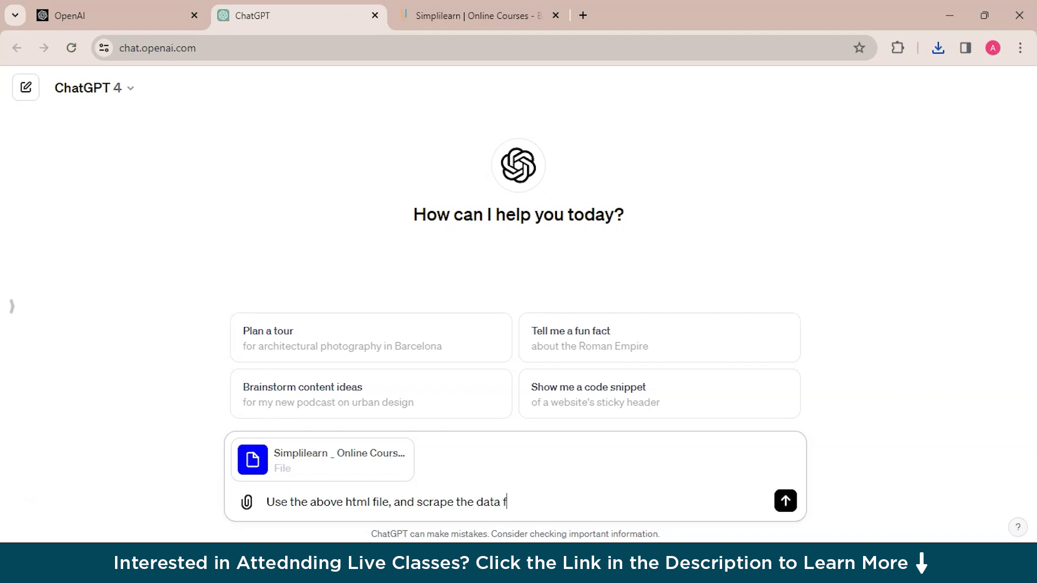
pyautogui.write('rom it')
pyautogui.press('Return')
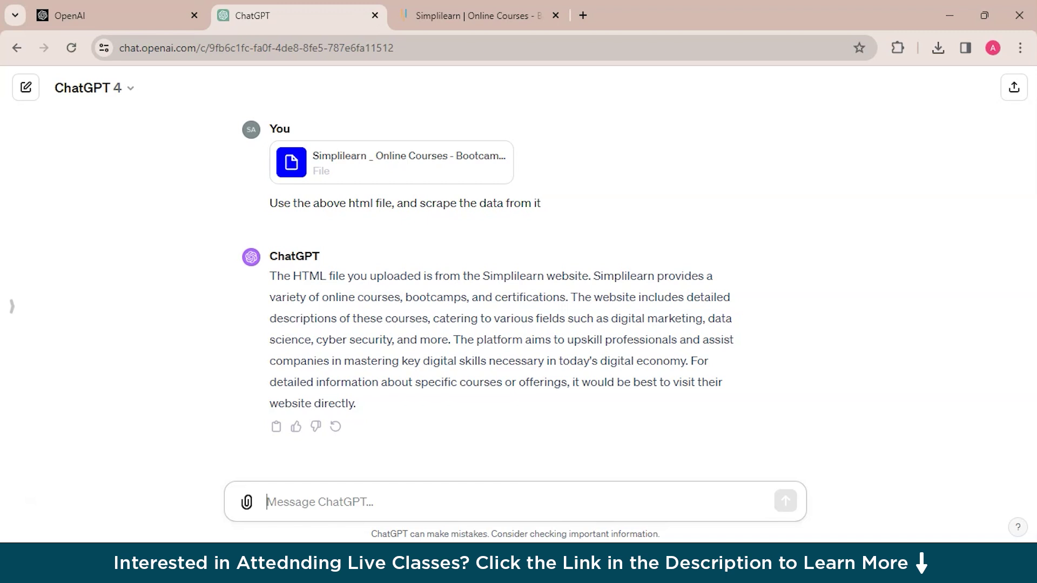
# Ask ChatGPT to extract or web-scrape the above HTML file in JSON format and read the reply
pyautogui.write('extracq')
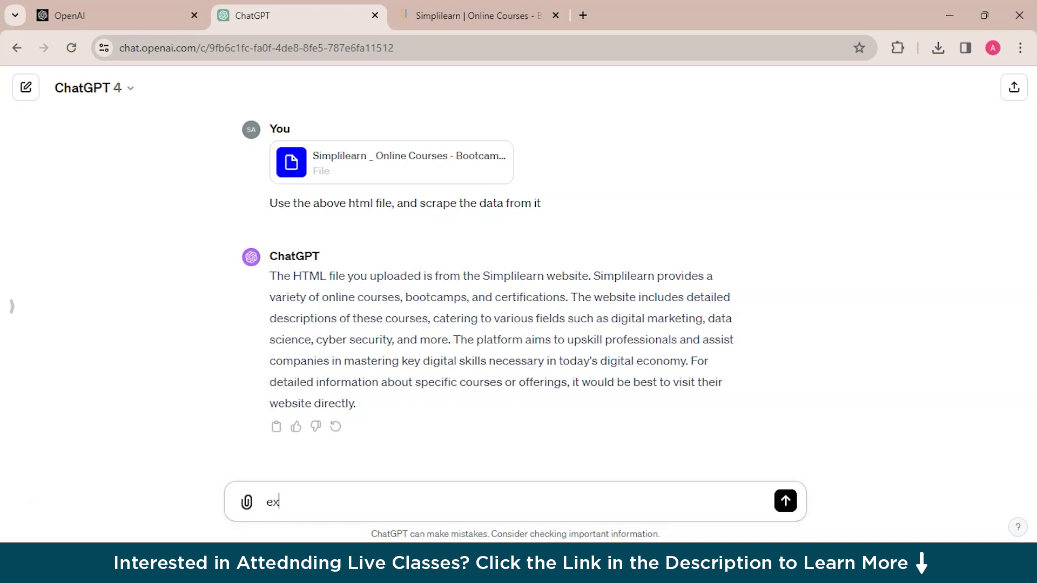
pyautogui.press('BackSpace')
pyautogui.write('t the data ')
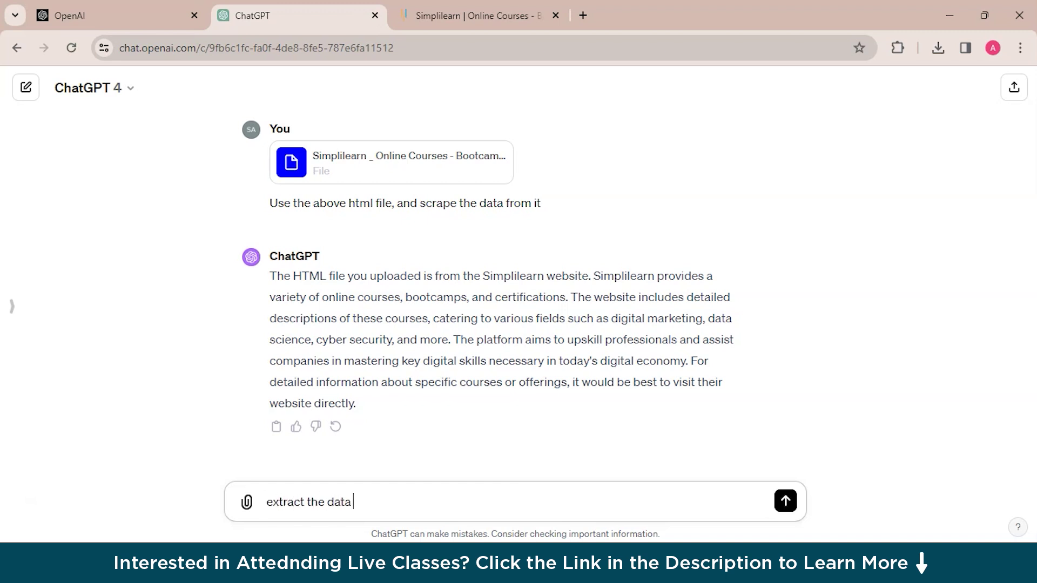
pyautogui.write('or do web scrapi')
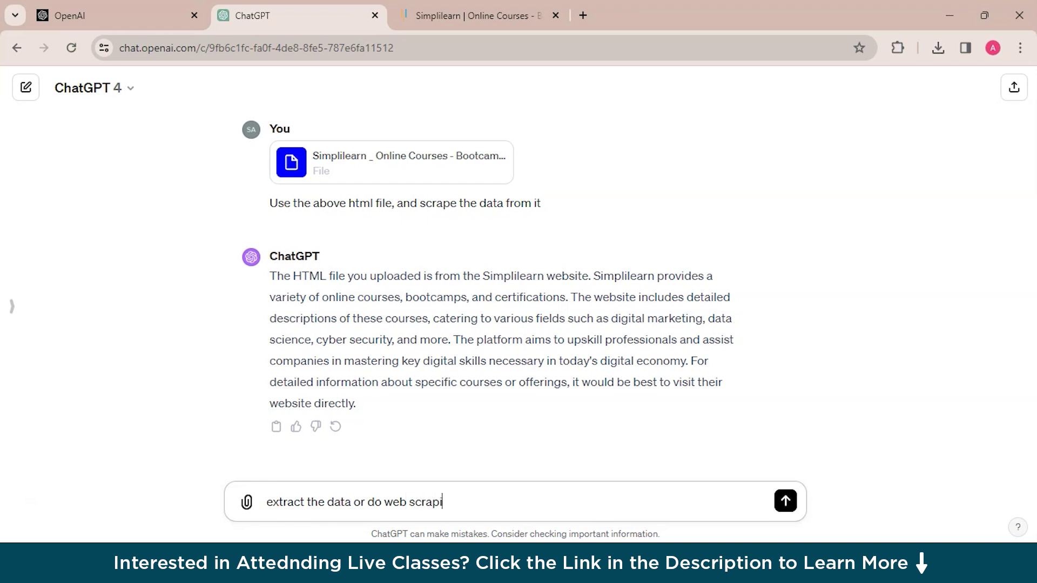
pyautogui.write('ng of the above h')
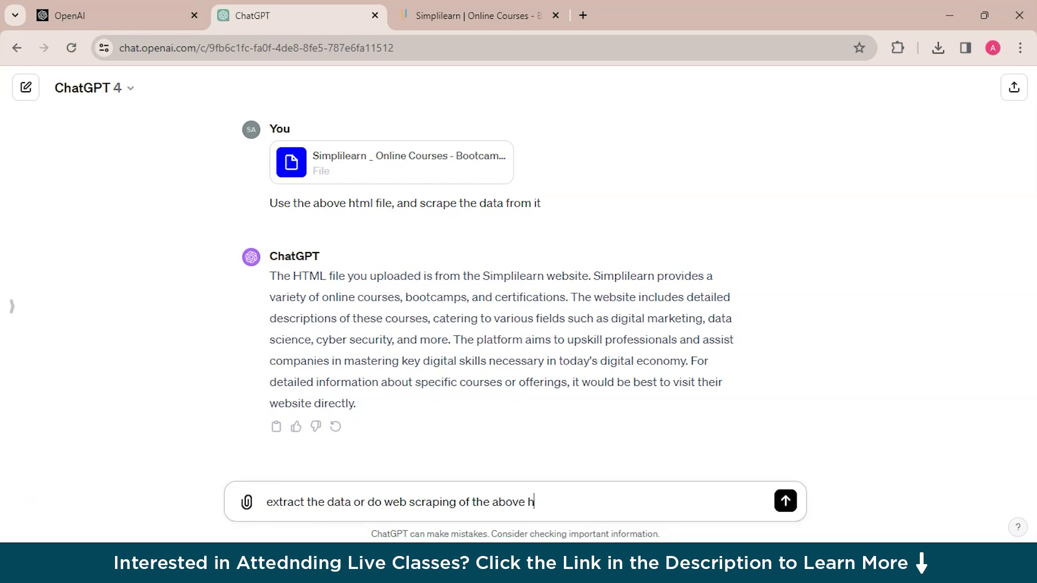
pyautogui.write('tml file in json format')
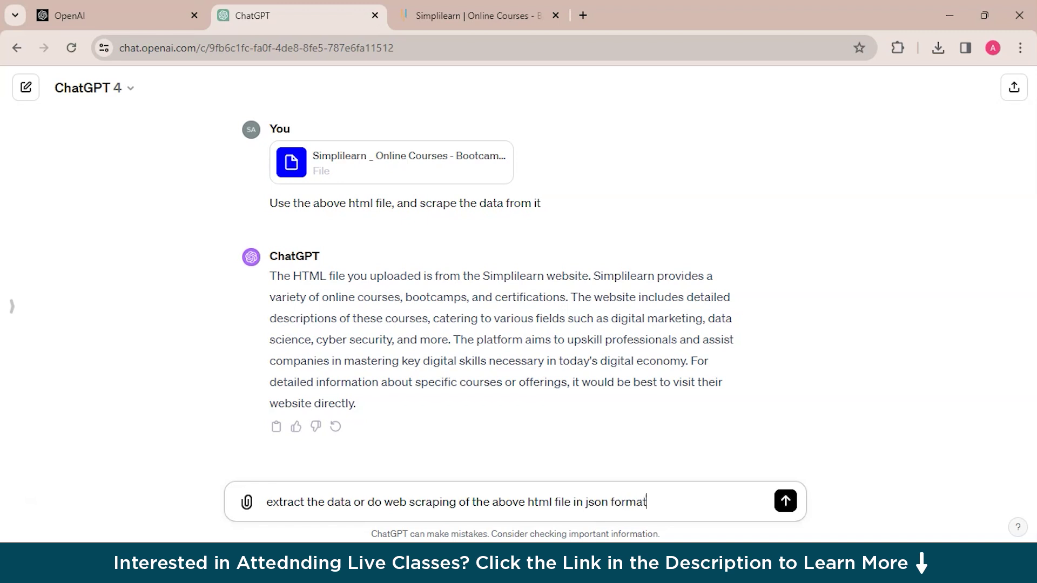
pyautogui.press('Return')
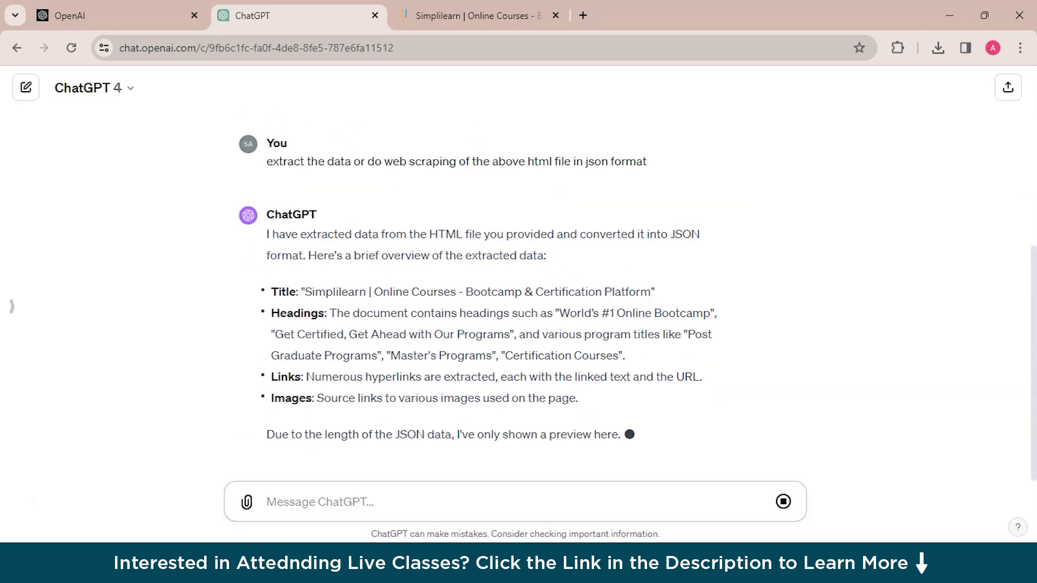
pyautogui.scroll(2, 518, 291)
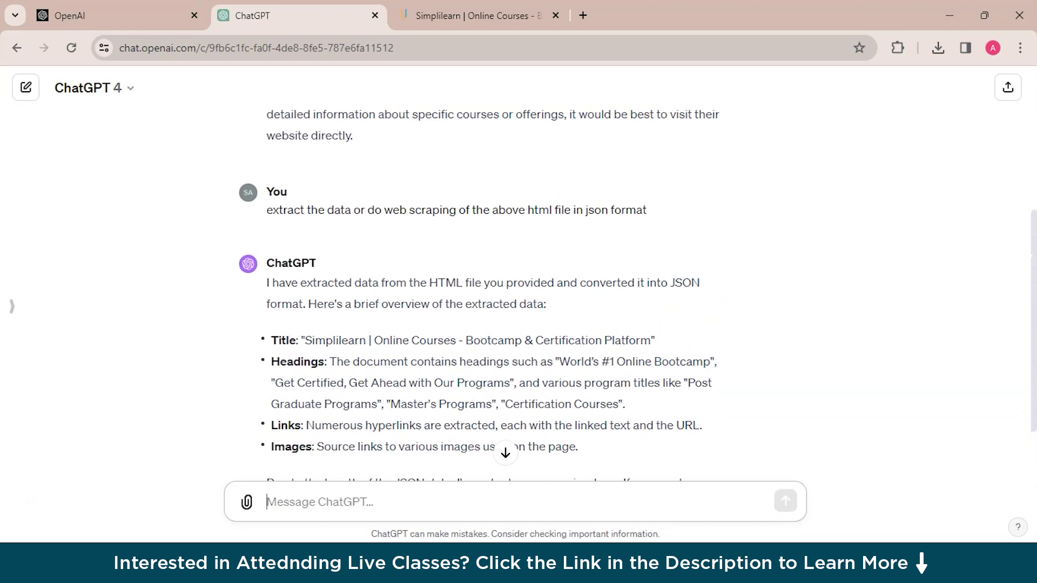
pyautogui.scroll(-2, 518, 291)
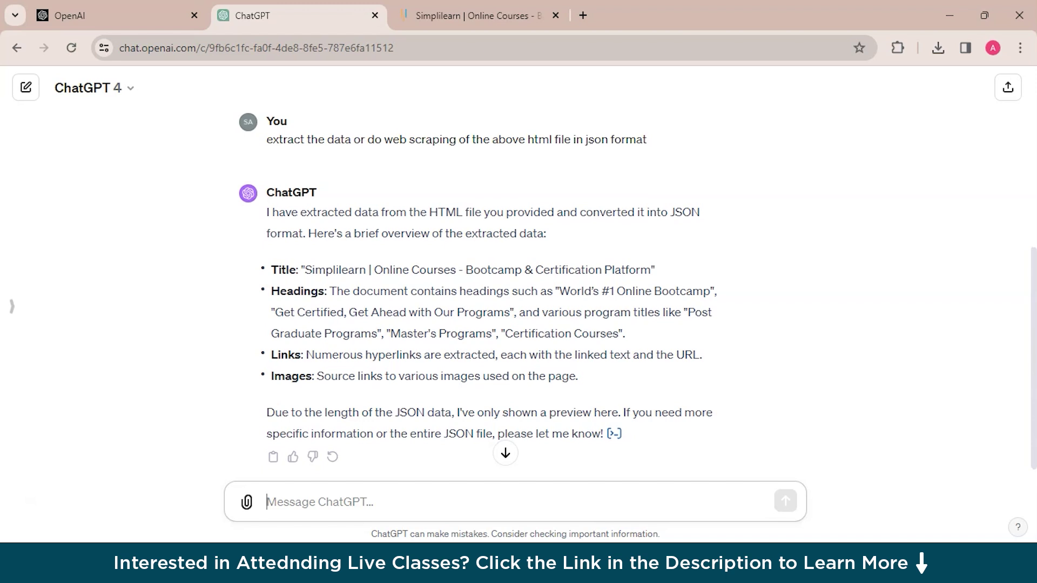
# Review ChatGPT's JSON reply, then return to the Simplilearn page
pyautogui.click(476, 15)
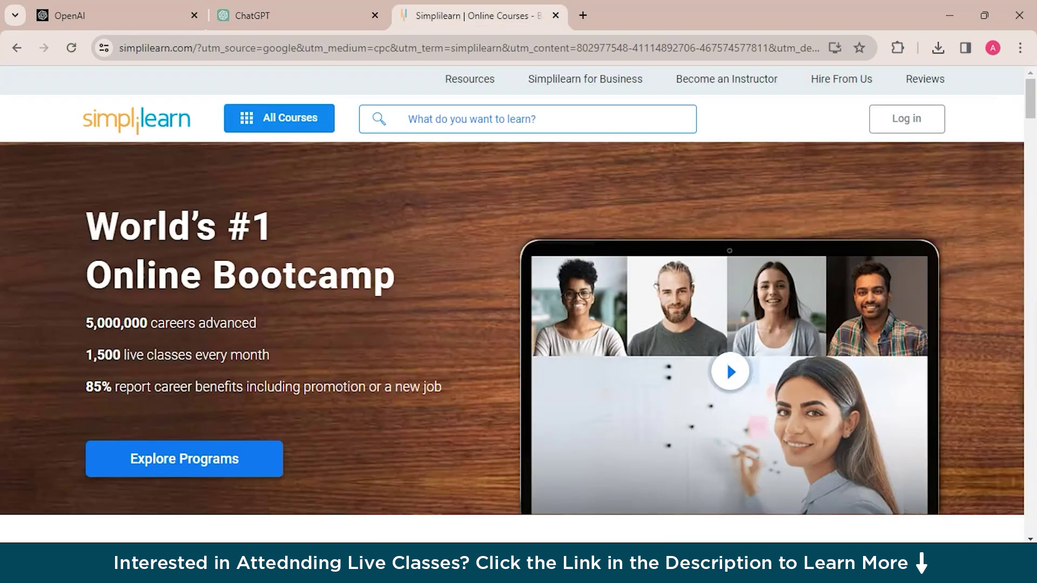
pyautogui.hotkey('ctrl', 'shift', 'Tab')
pyautogui.scroll(4, 518, 291)
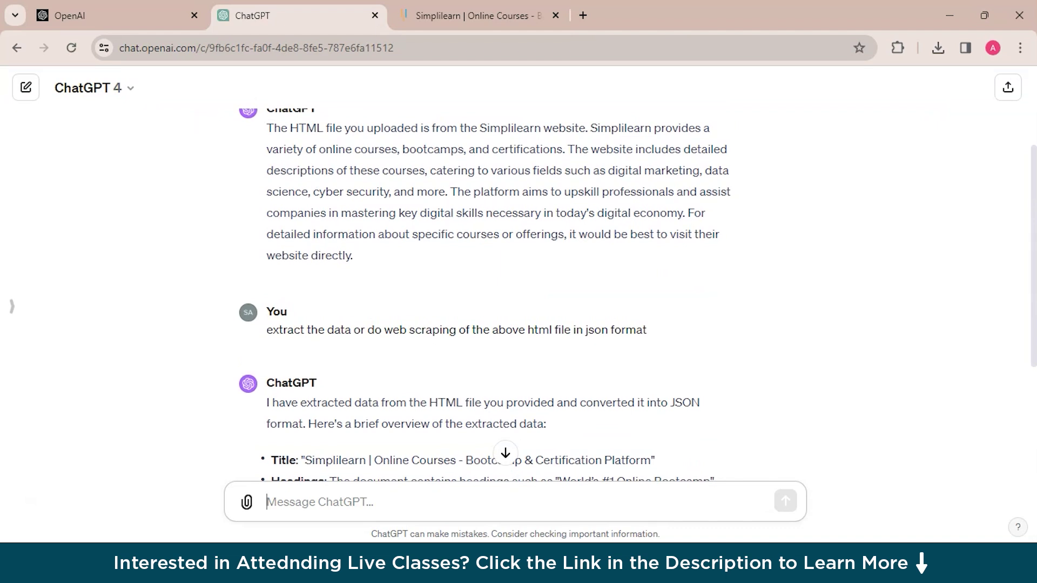
pyautogui.scroll(-4, 518, 292)
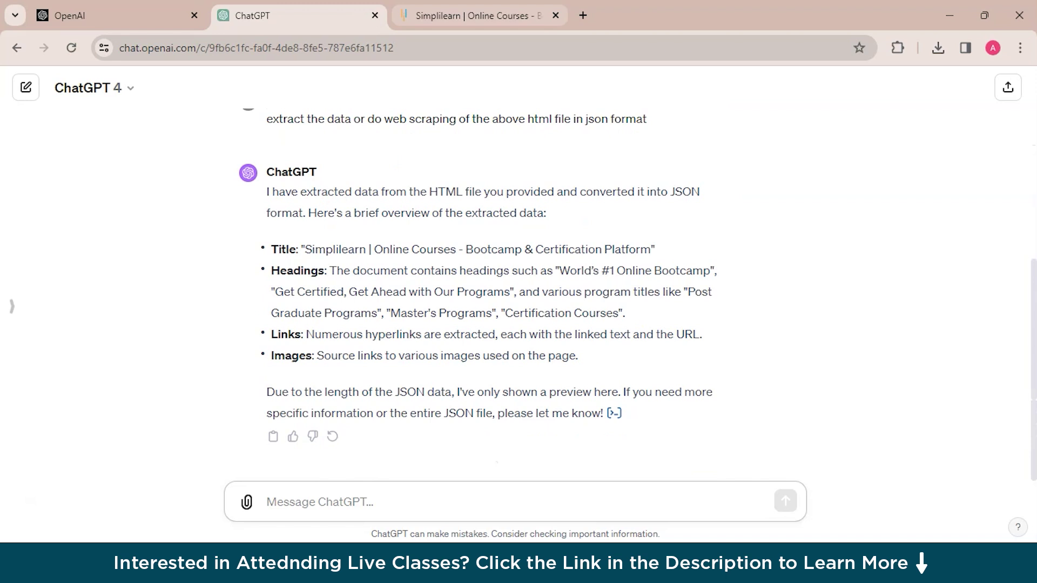
pyautogui.click(470, 15)
# Open the Data Science & Business Analytics category from All Courses and browse its courses
pyautogui.click(280, 118)
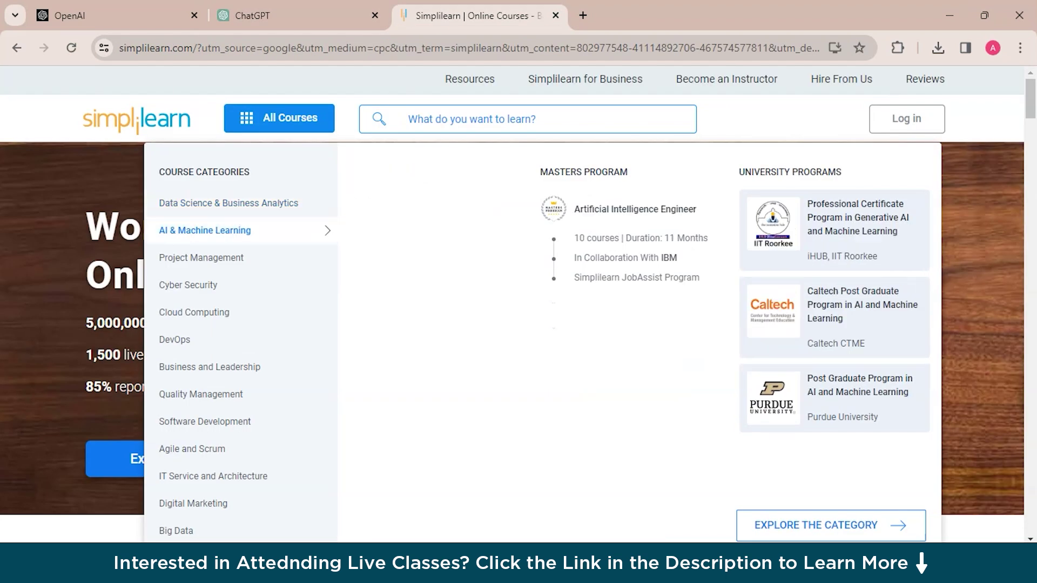
pyautogui.click(830, 525)
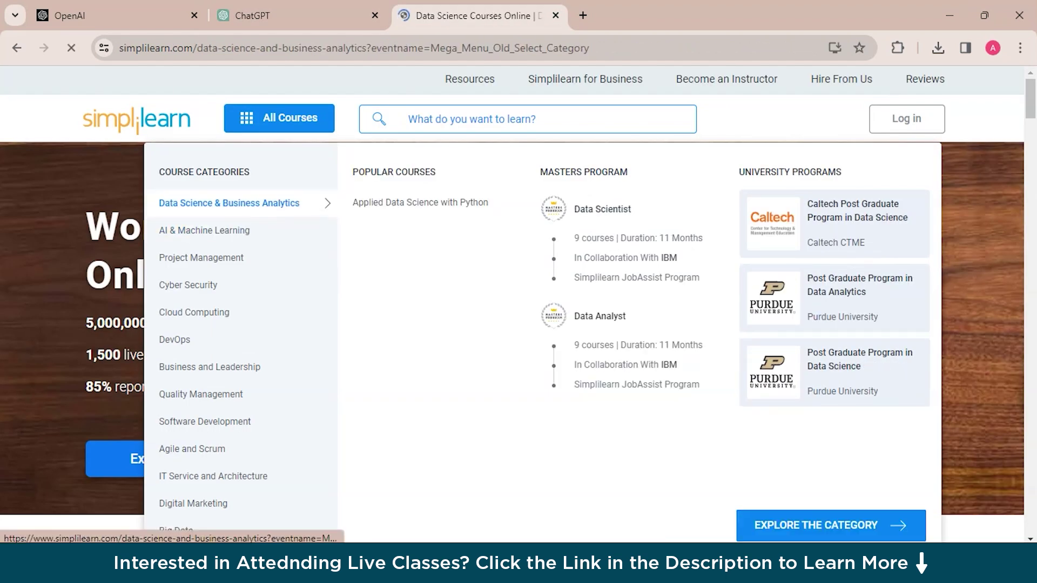
pyautogui.scroll(-15, 512, 303)
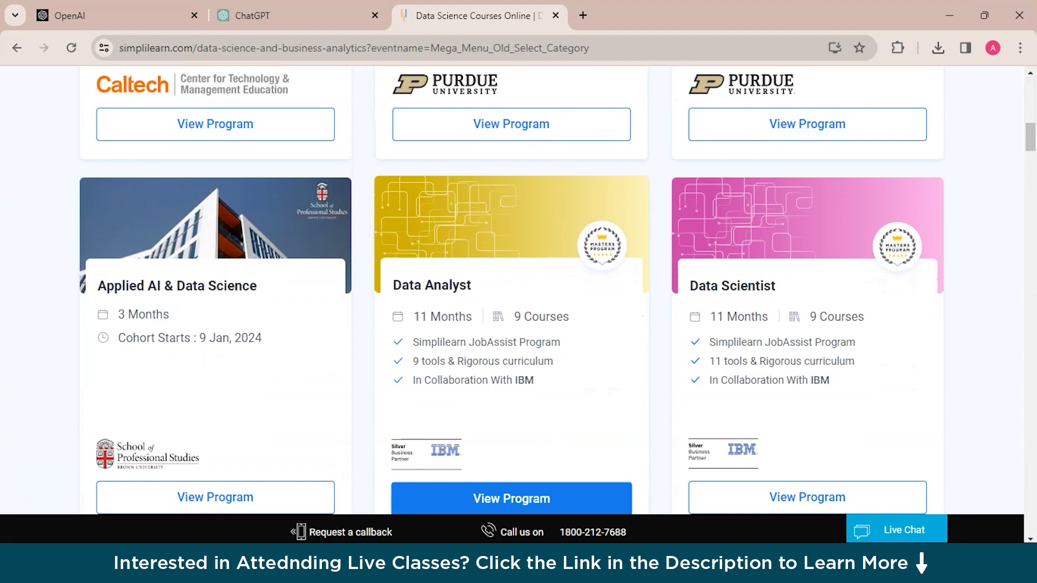
pyautogui.scroll(15, 723, 310)
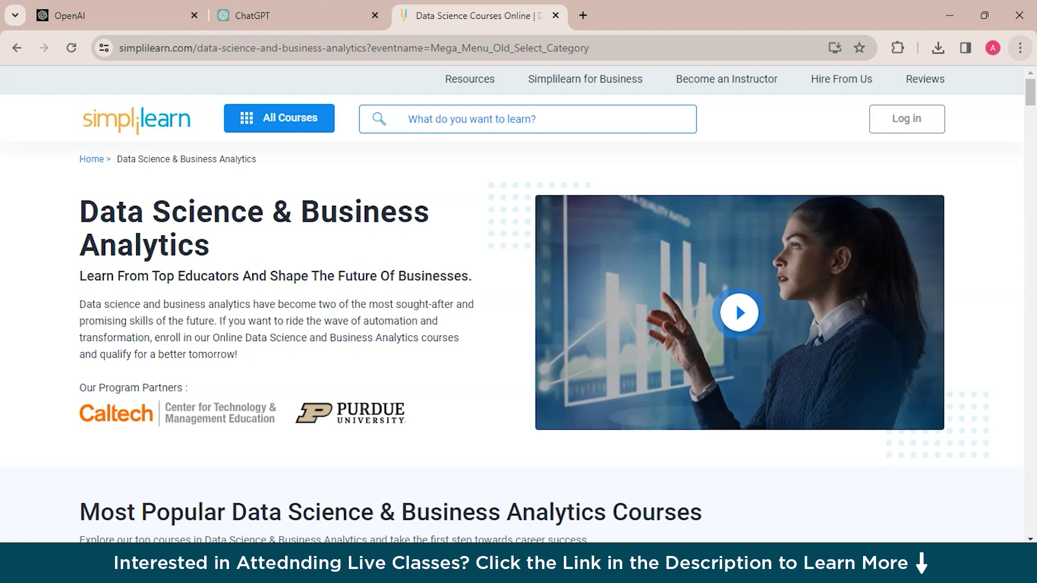
pyautogui.scroll(-3, 512, 296)
pyautogui.scroll(-6, 512, 296)
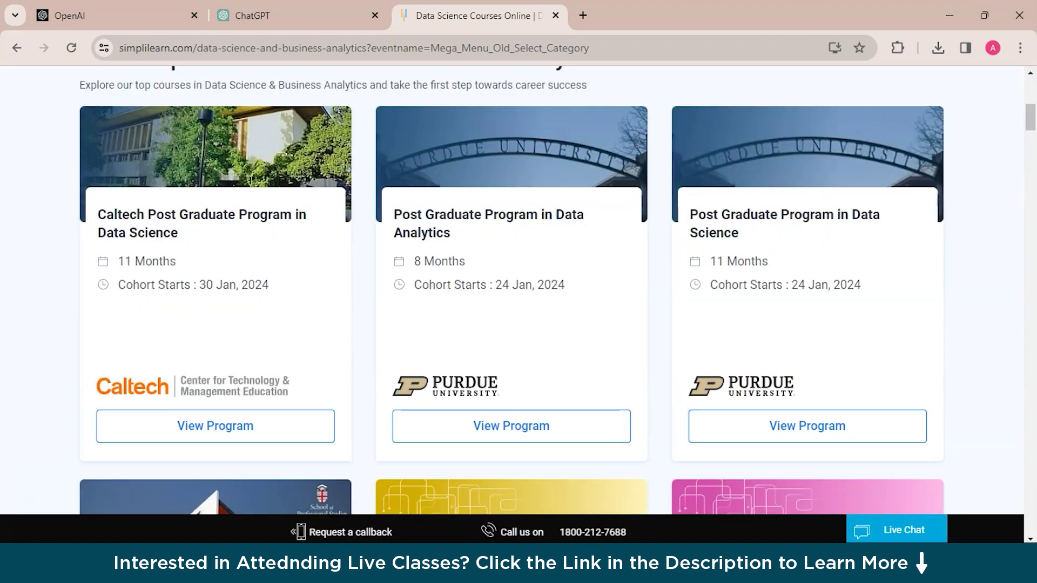
pyautogui.scroll(-3, 808, 427)
pyautogui.scroll(8, 807, 428)
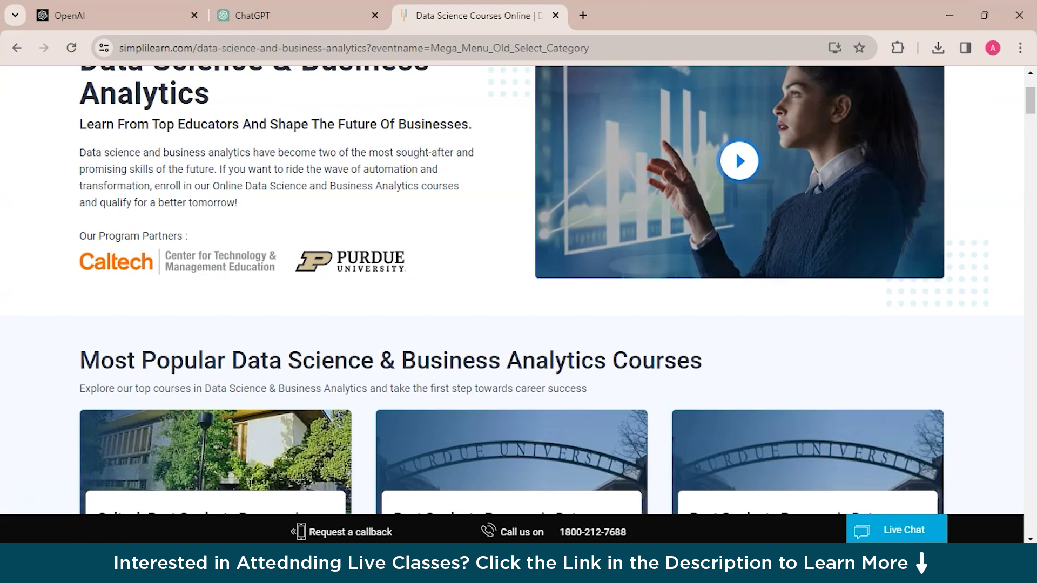
# Save the courses page as HTML and drag the file into the ChatGPT chat
pyautogui.click(1021, 47)
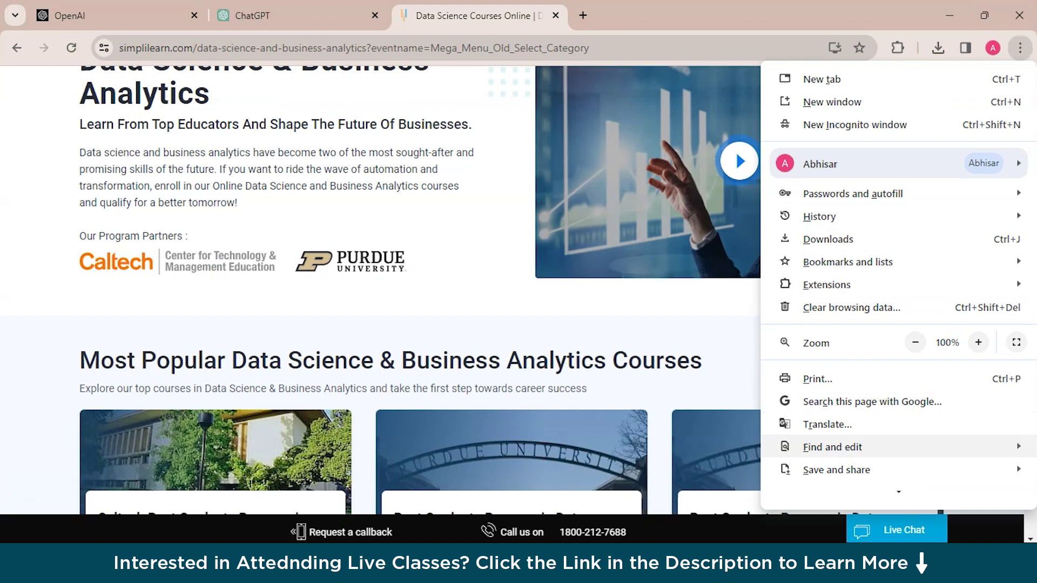
pyautogui.moveTo(843, 470)
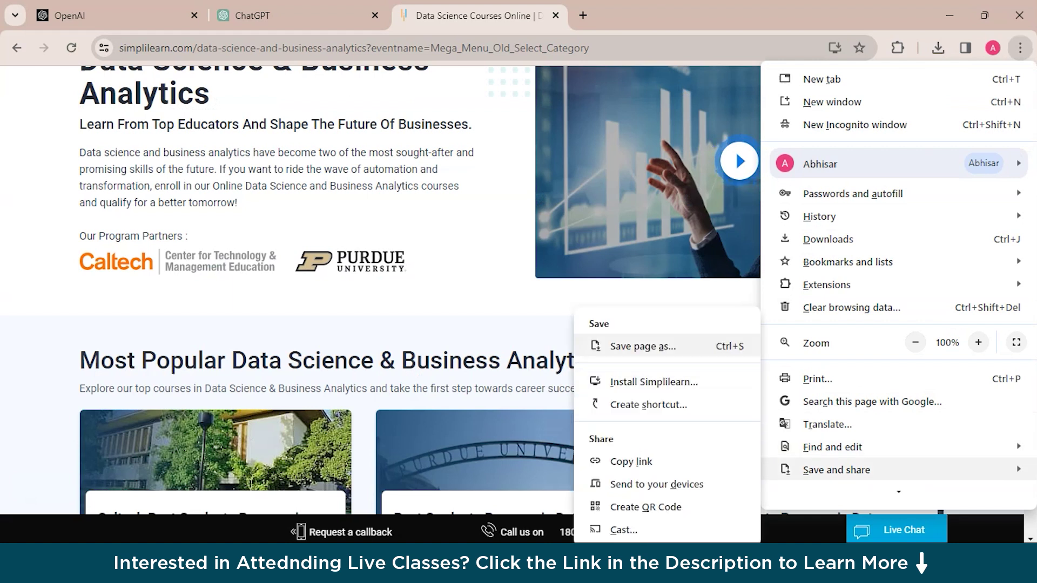
pyautogui.click(643, 346)
pyautogui.click(873, 518)
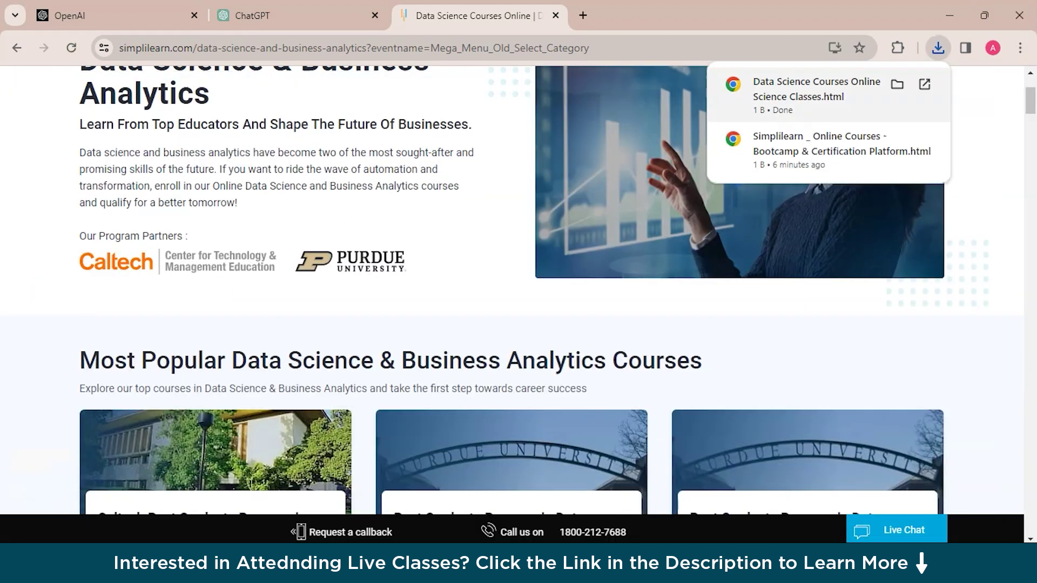
pyautogui.click(898, 84)
pyautogui.moveTo(678, 540); pyautogui.dragTo(409, 503)
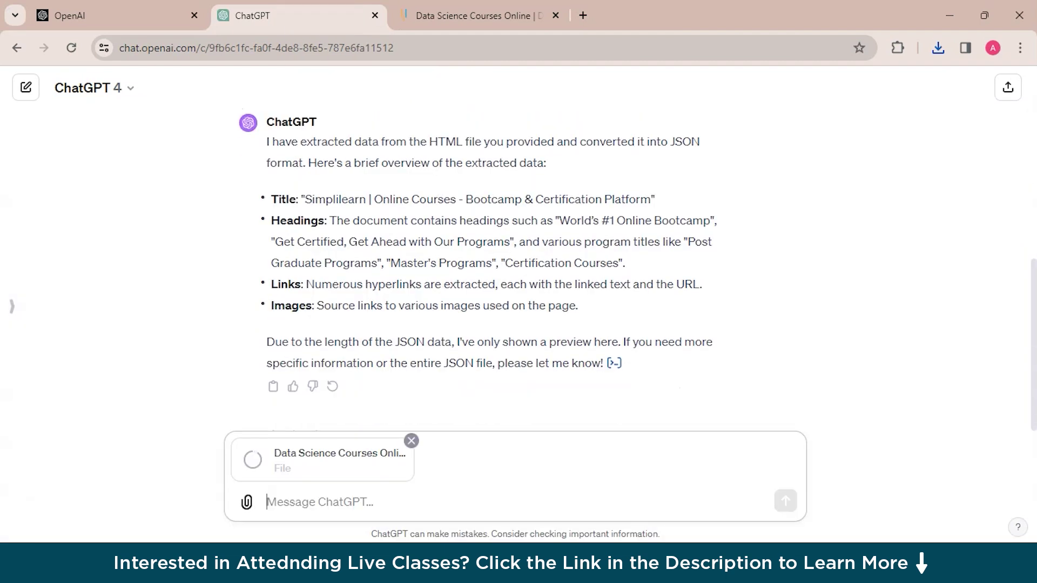
pyautogui.hotkey('ctrl', 'Tab')
# Inspect the Caltech course title in DevTools and expand its h3 node
pyautogui.scroll(-5, 216, 427)
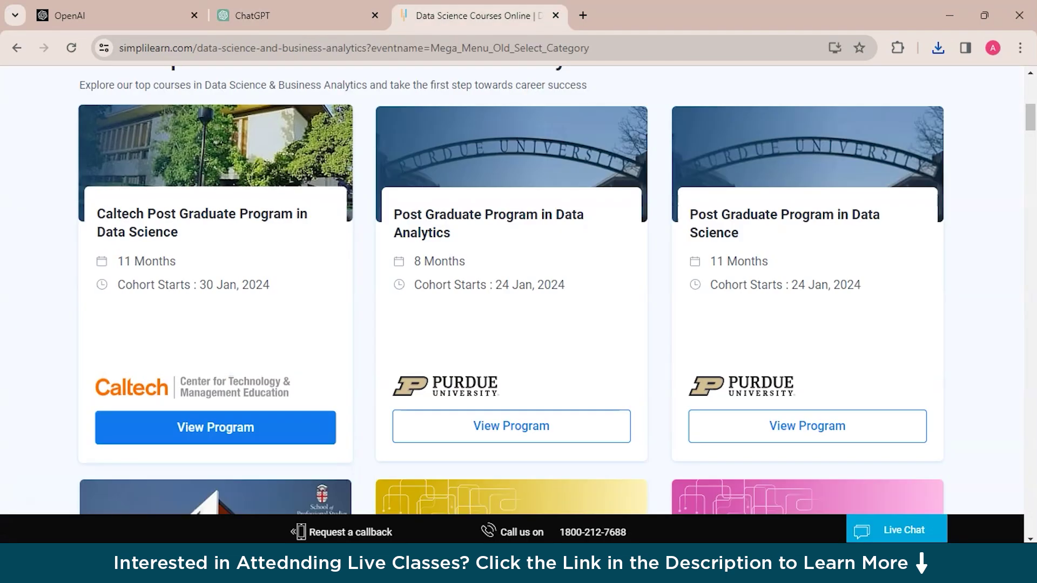
pyautogui.moveTo(178, 232); pyautogui.dragTo(96, 214)
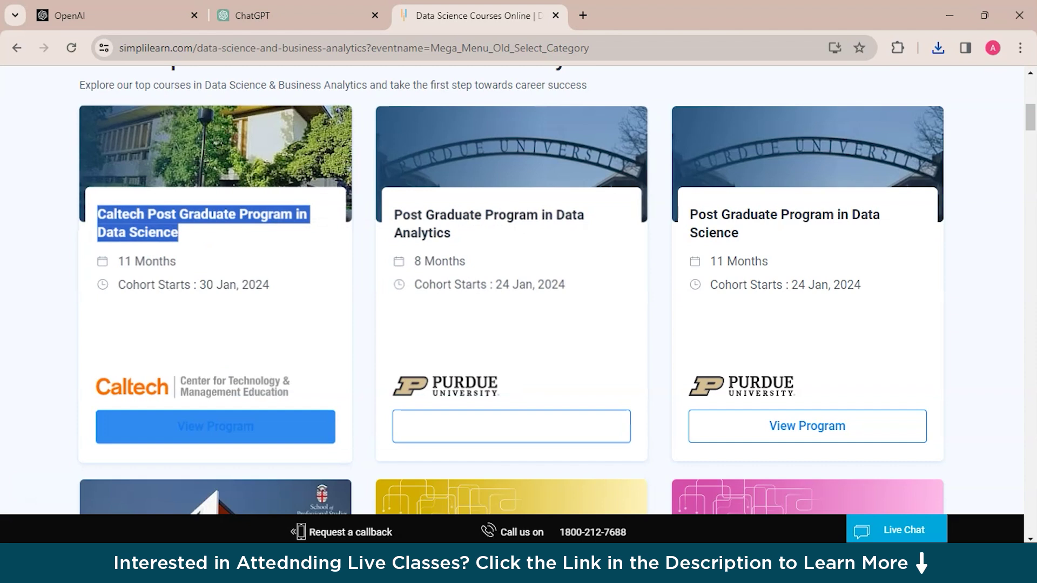
pyautogui.hotkey('ctrl', 'shift', 'i')
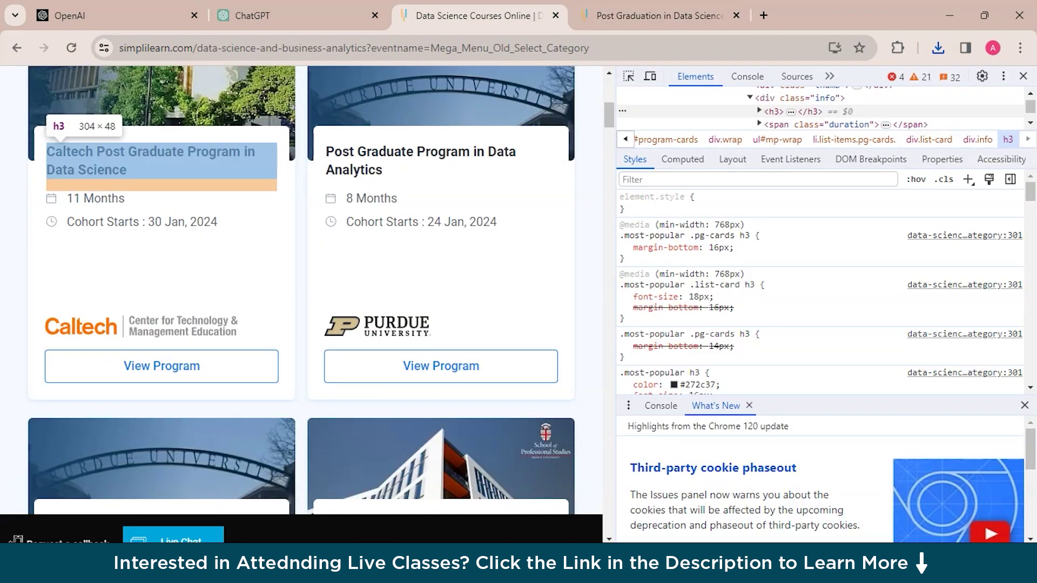
pyautogui.moveTo(821, 398); pyautogui.dragTo(821, 530)
pyautogui.click(759, 144)
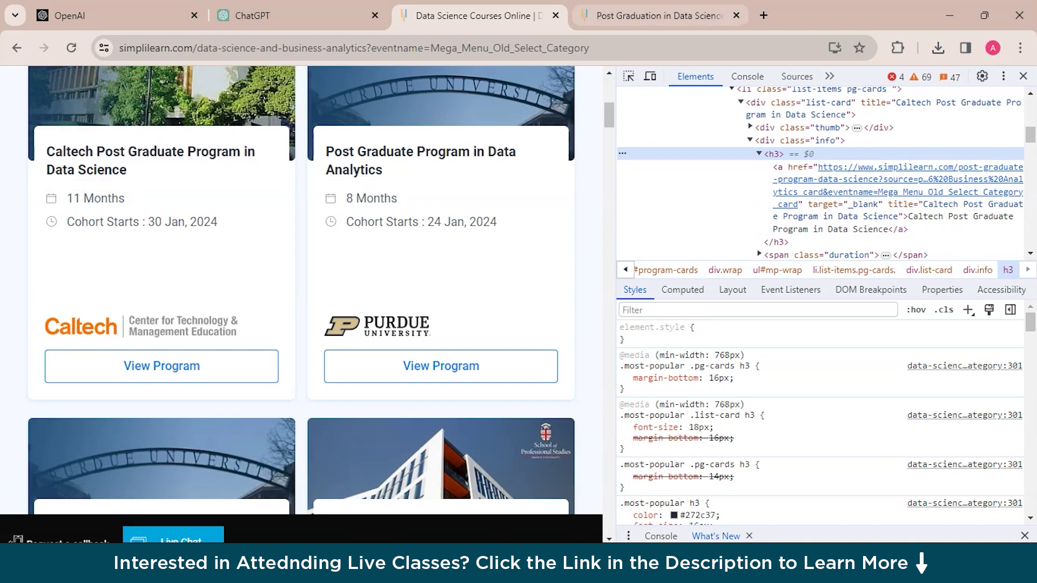
# In ChatGPT, start a prompt to extract course titles from the attached page using Python and BeautifulSoup
pyautogui.hotkey('ctrl', 'shift', 'Tab')
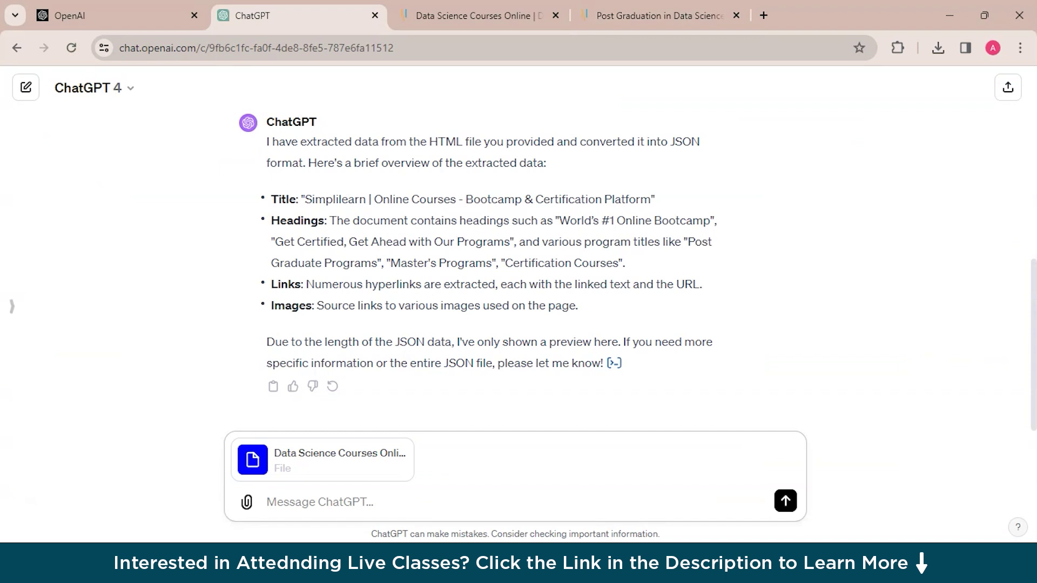
pyautogui.write('Extract ')
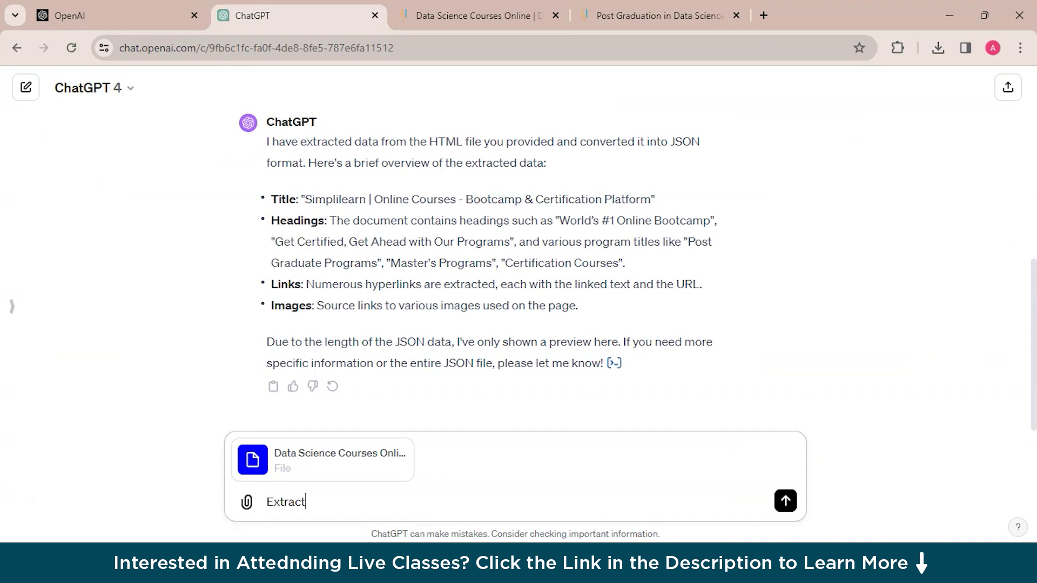
pyautogui.write('the course title from the ')
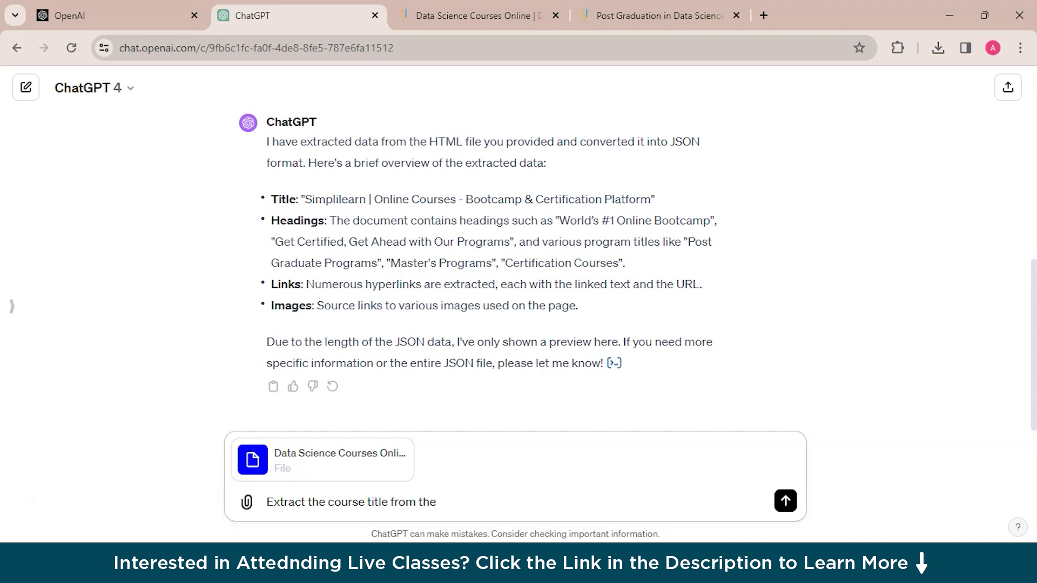
pyautogui.write('attached webage or html')
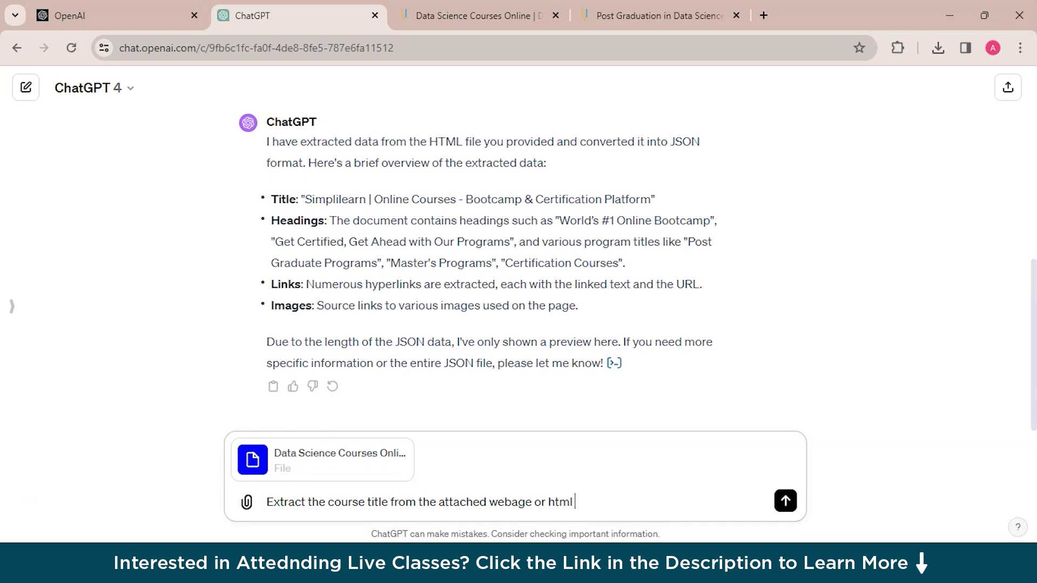
pyautogui.write(' using python and ')
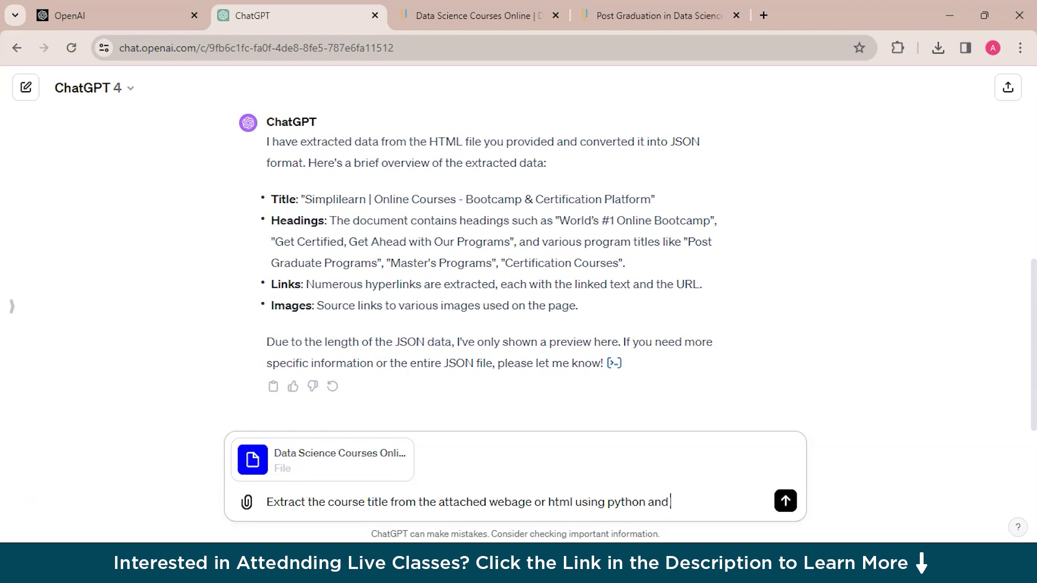
pyautogui.write('beautisulsoup')
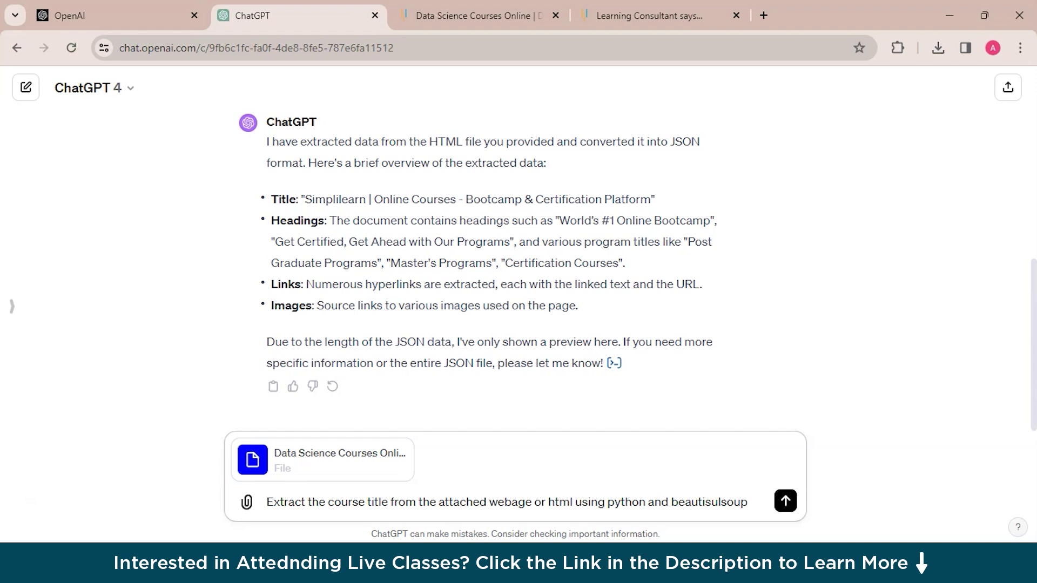
pyautogui.write('. Export ')
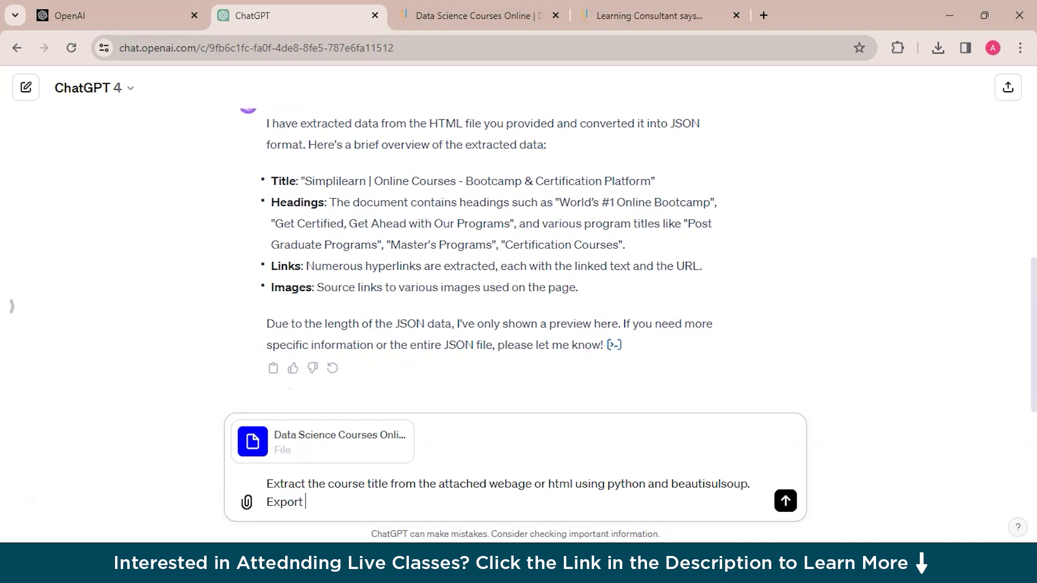
pyautogui.write('the rsults to a csv')
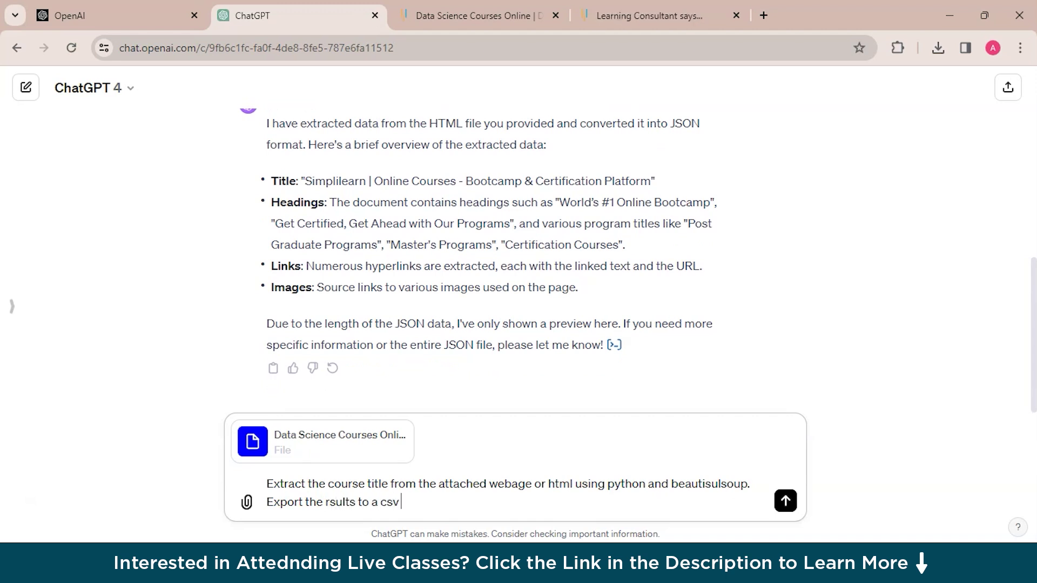
pyautogui.write(' file. The tile tag')
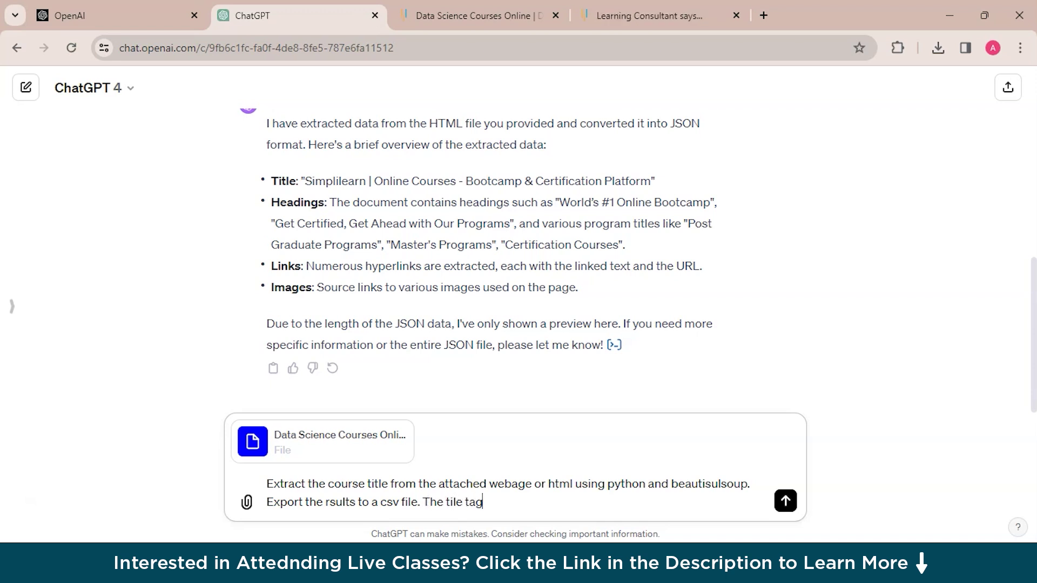
pyautogui.write(' is in ')
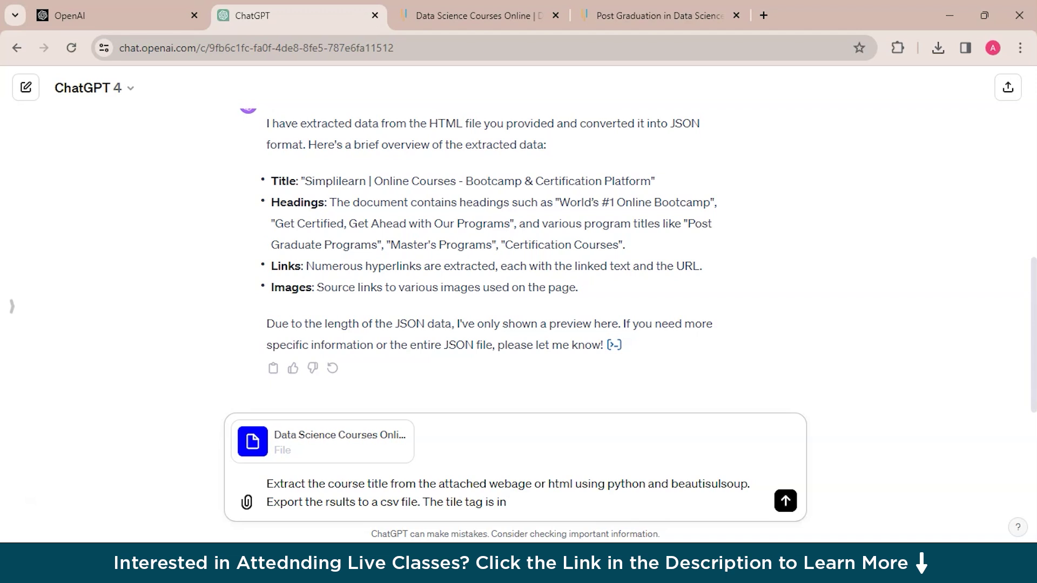
pyautogui.write('H3 like this')
# Return to the courses page and pick the Caltech title element in DevTools
pyautogui.click(475, 15)
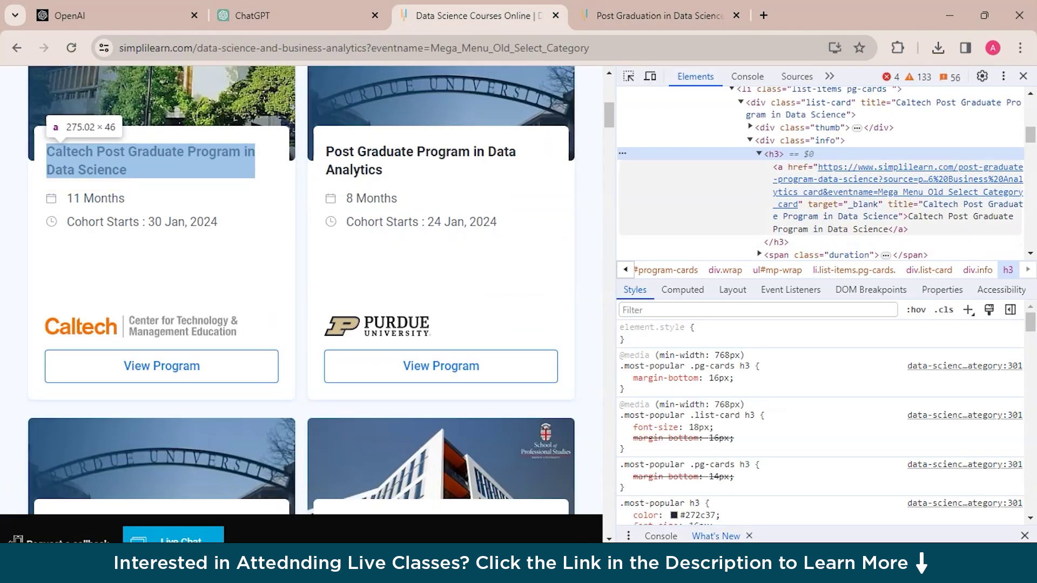
pyautogui.click(897, 173)
pyautogui.hotkey('ctrl', 'shift', 'Tab')
pyautogui.click(782, 242)
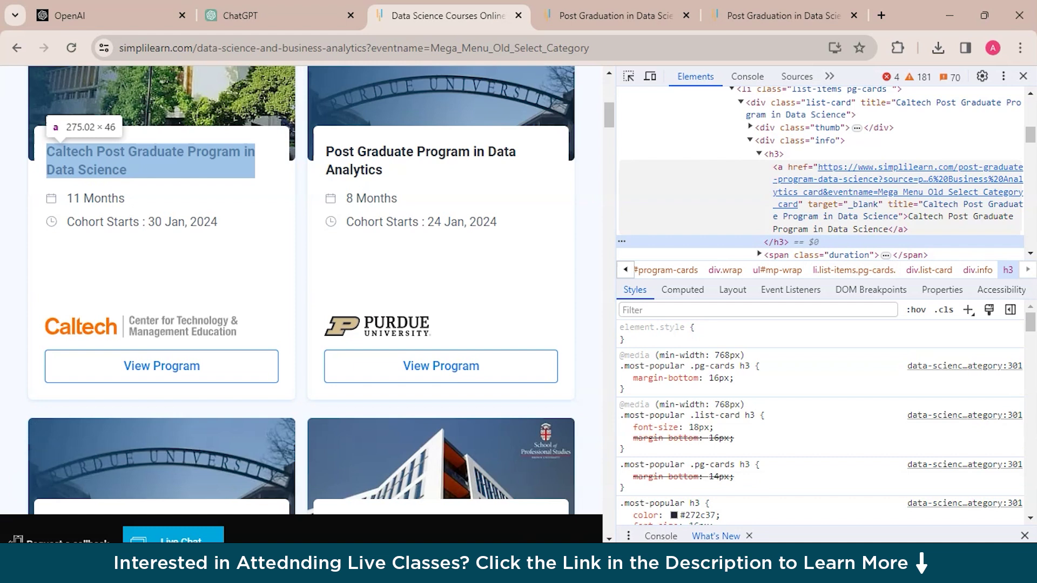
pyautogui.click(748, 76)
pyautogui.click(696, 77)
# Copy the HTML of the title's link element inside the h3, then return to ChatGPT
pyautogui.click(897, 201)
pyautogui.hotkey('ctrl', 'shift', 'Tab')
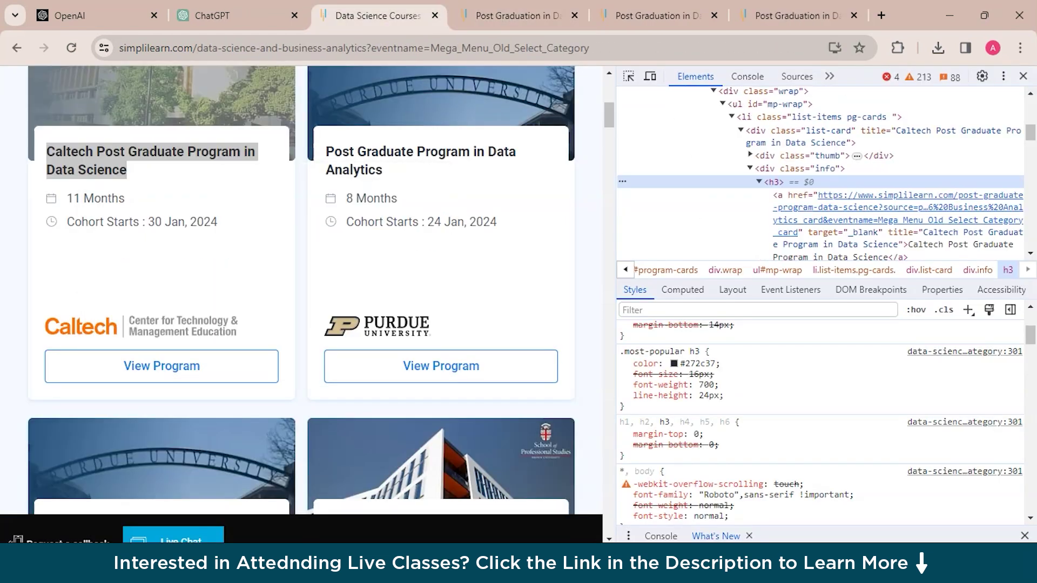
pyautogui.click(789, 226)
pyautogui.rightClick(718, 183)
pyautogui.moveTo(764, 314)
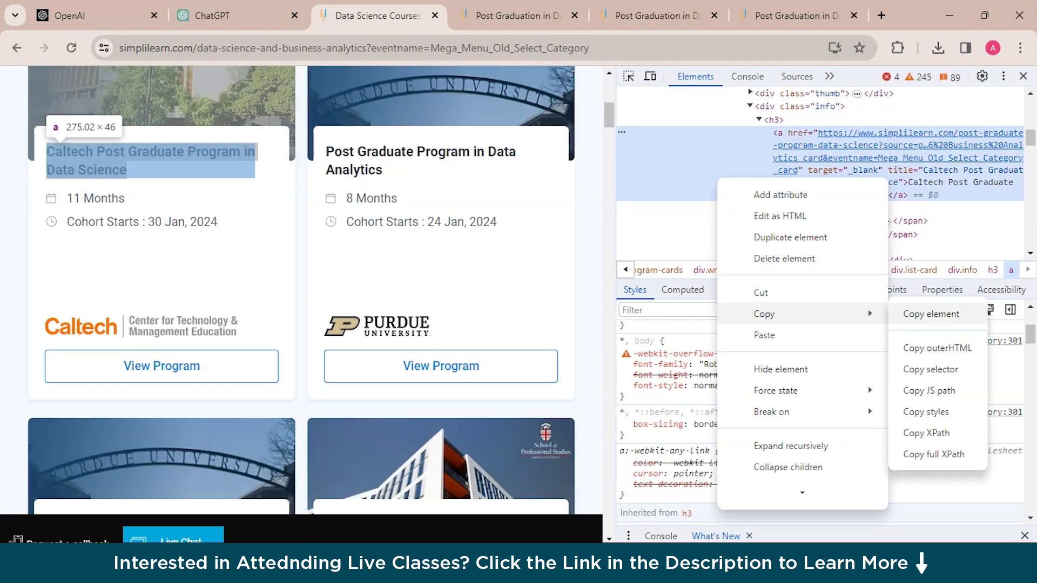
pyautogui.click(931, 313)
pyautogui.hotkey('ctrl', 'shift', 'Tab')
# Paste the sample link HTML, add 'all' after 'Extract', send, and download the course titles CSV
pyautogui.rightClick(590, 503)
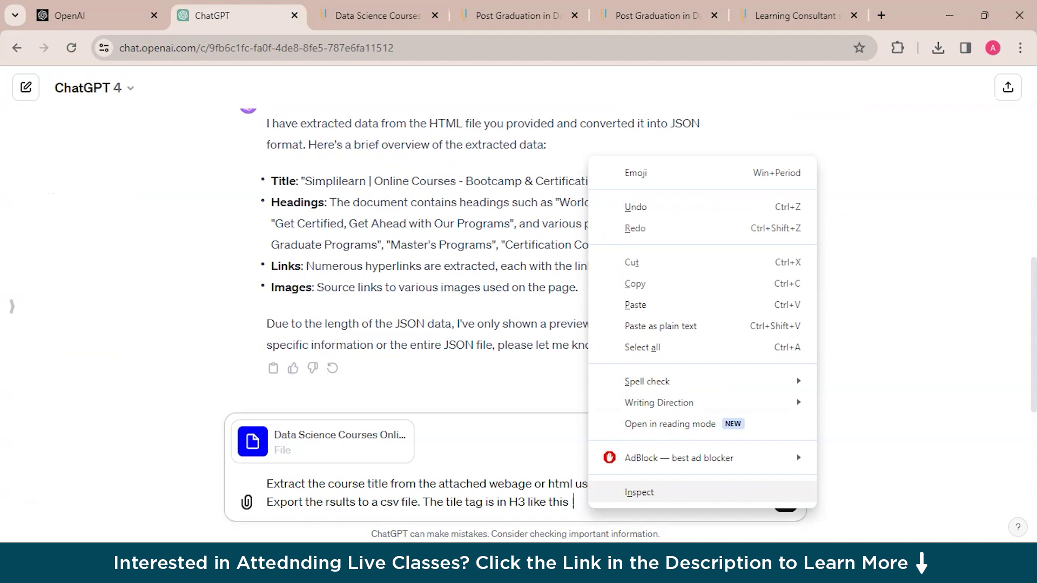
pyautogui.click(636, 305)
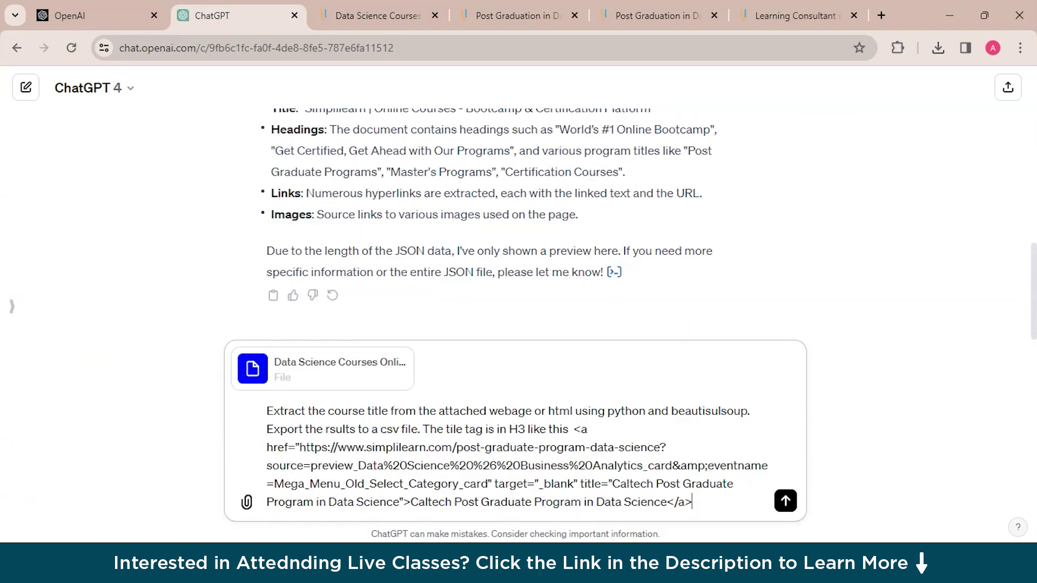
pyautogui.write('all')
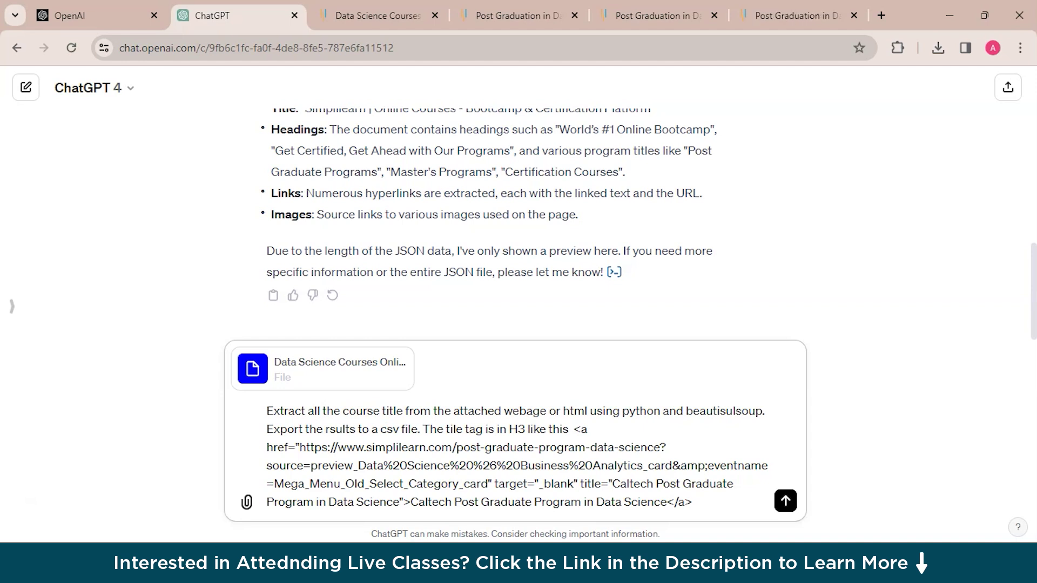
pyautogui.press('Return')
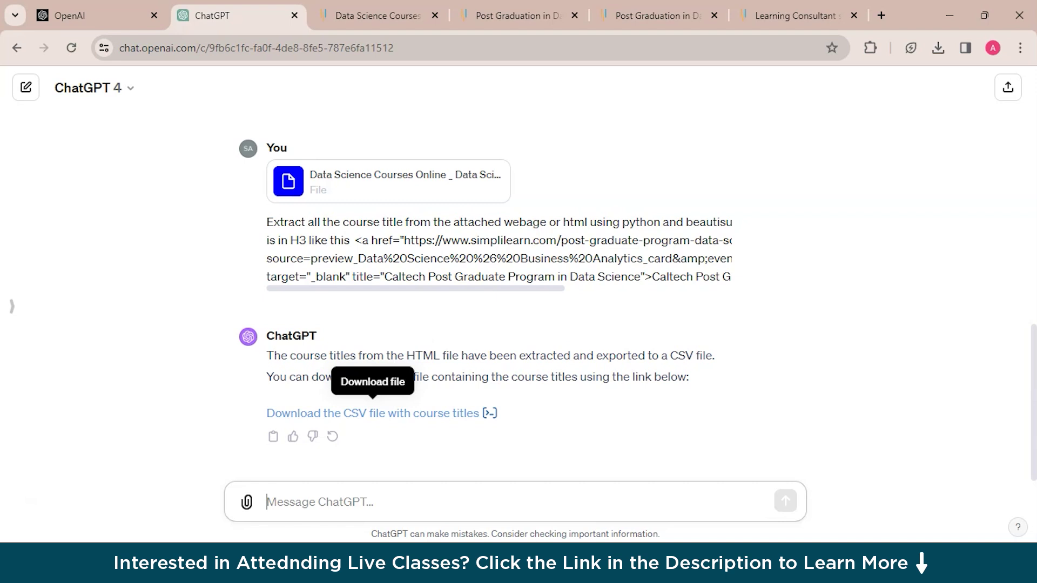
pyautogui.click(373, 413)
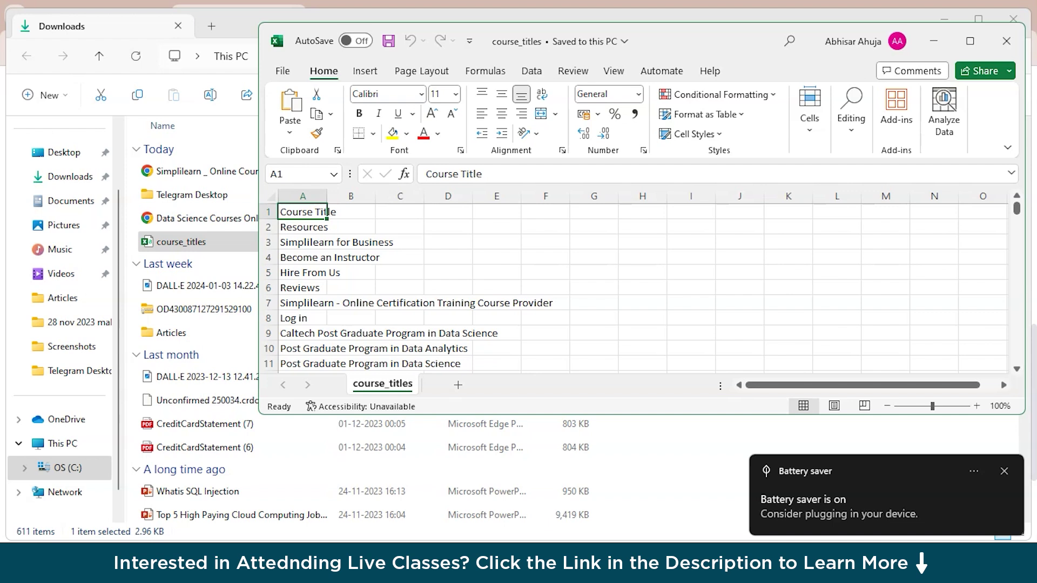
# Maximize the course_titles sheet and scroll through the 120+ titles under the Course Title header
pyautogui.press('super+Up')
pyautogui.scroll(-7, 519, 340)
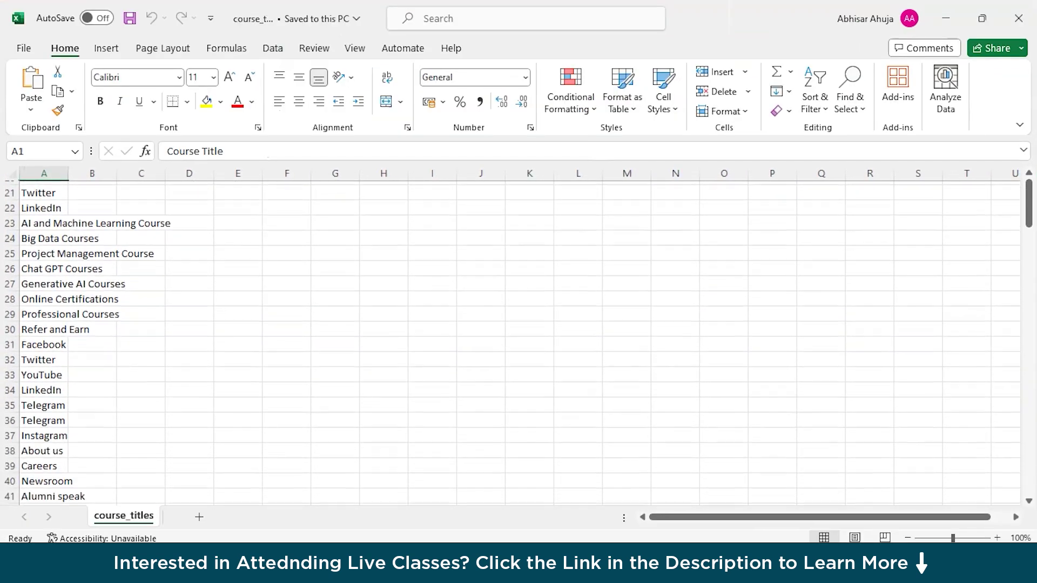
pyautogui.scroll(-10, 518, 340)
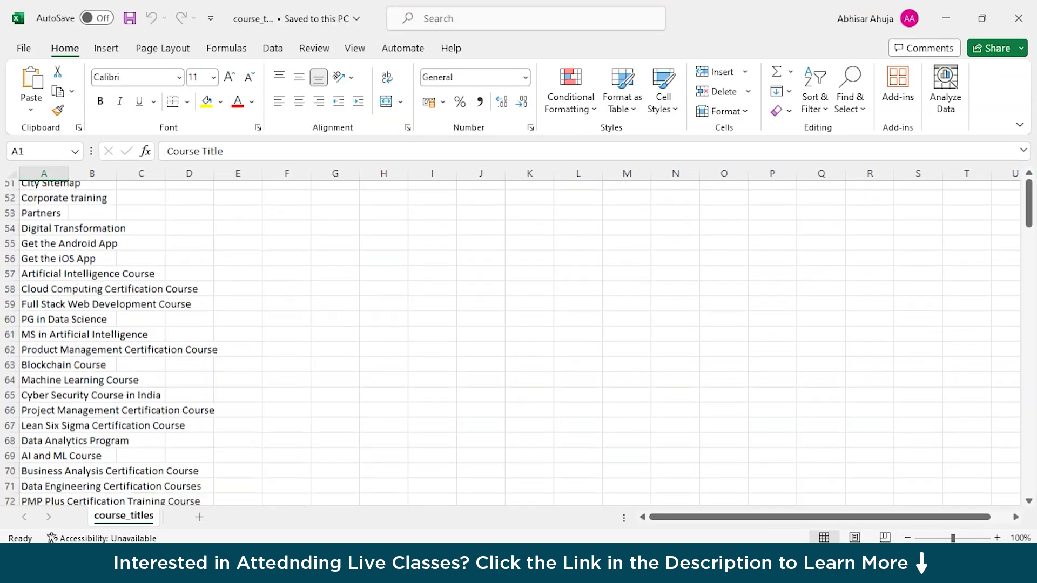
pyautogui.scroll(-18, 519, 340)
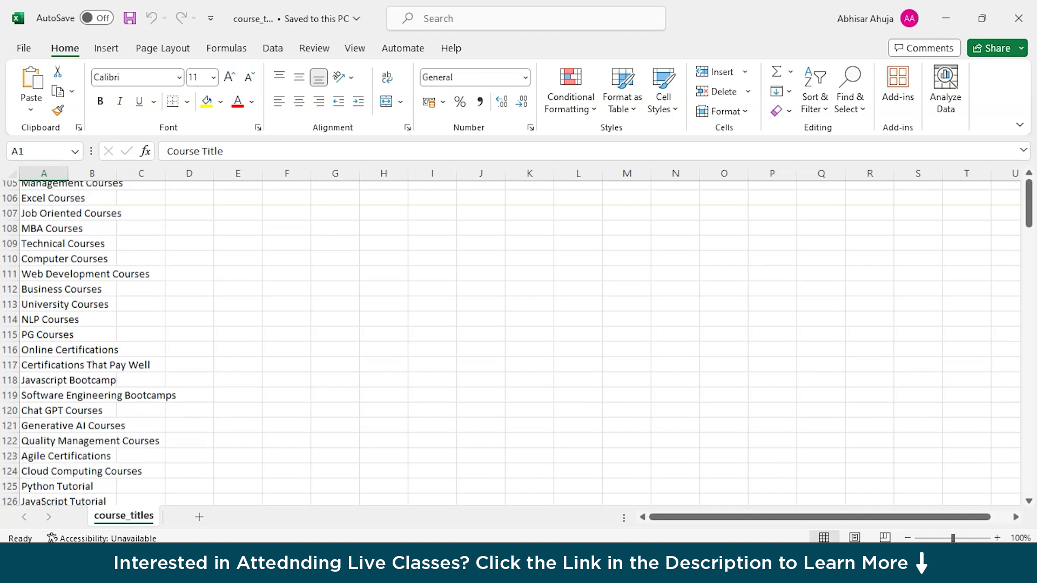
pyautogui.scroll(-9, 518, 340)
pyautogui.scroll(17, 518, 340)
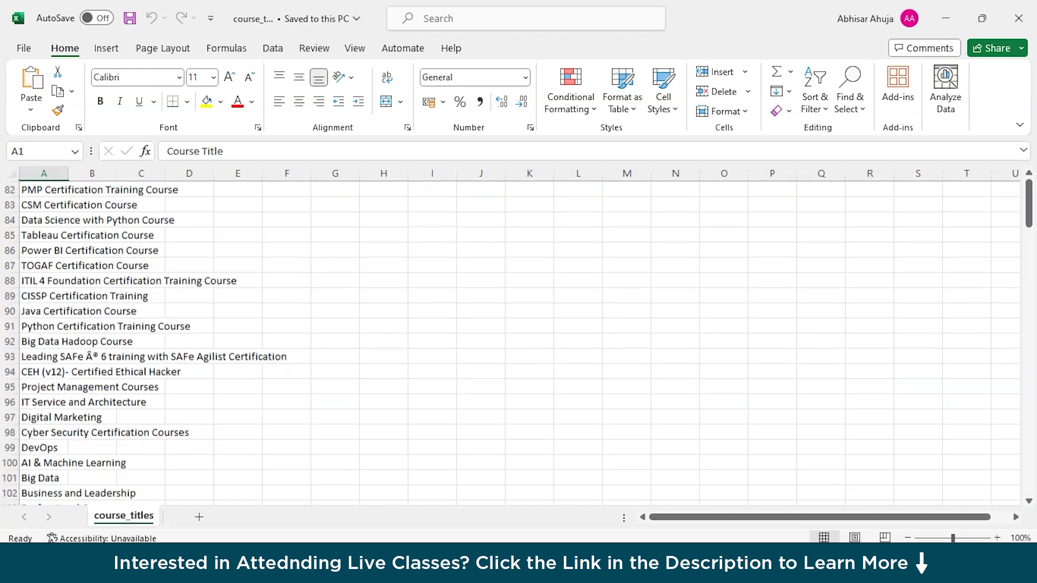
pyautogui.scroll(20, 519, 341)
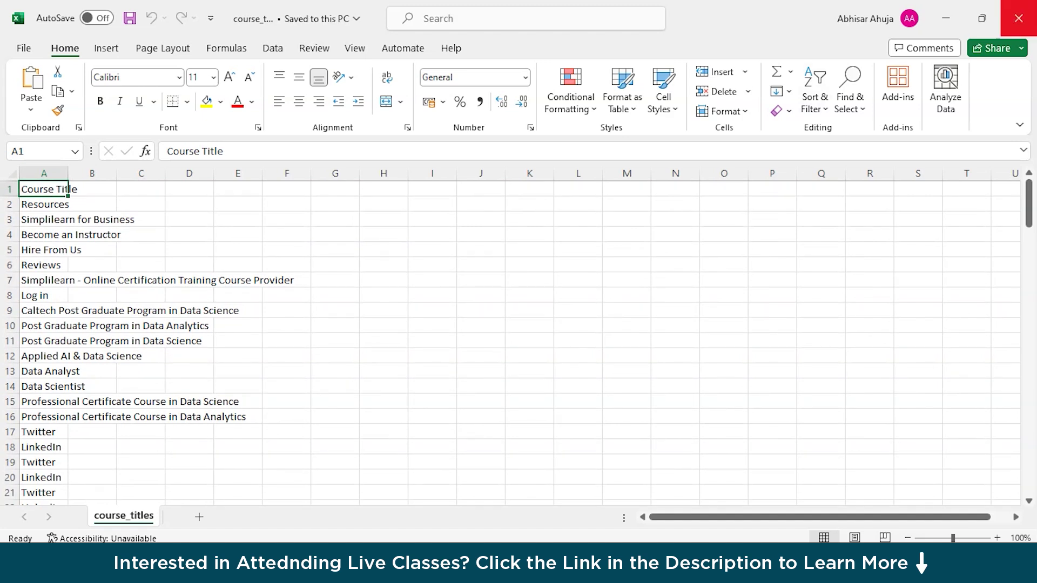
# Back in ChatGPT, send 'extract the metadata into json format from the attached html file'
pyautogui.hotkey('alt', 'Tab')
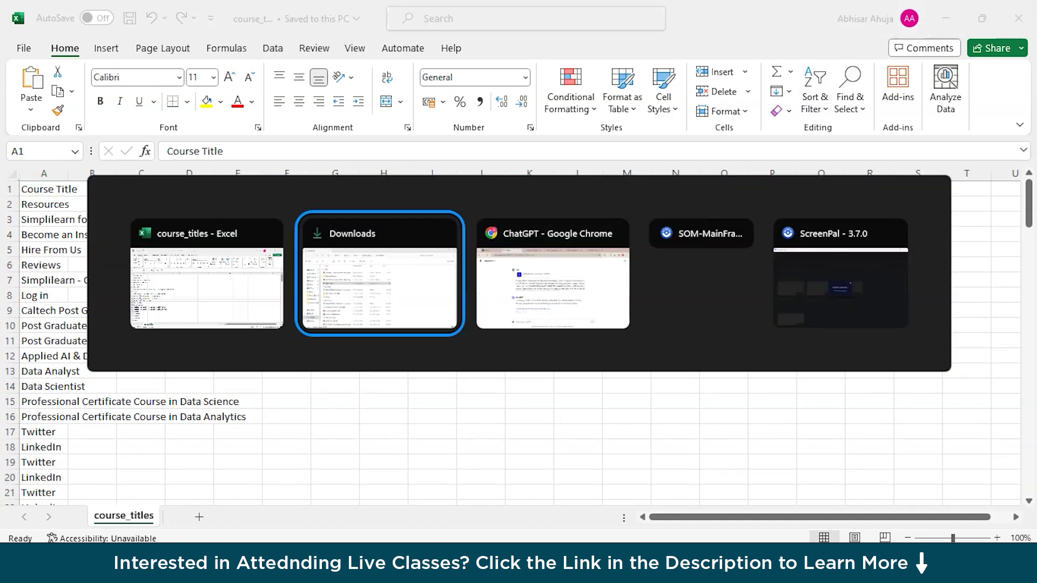
pyautogui.hotkey('alt', 'Tab')
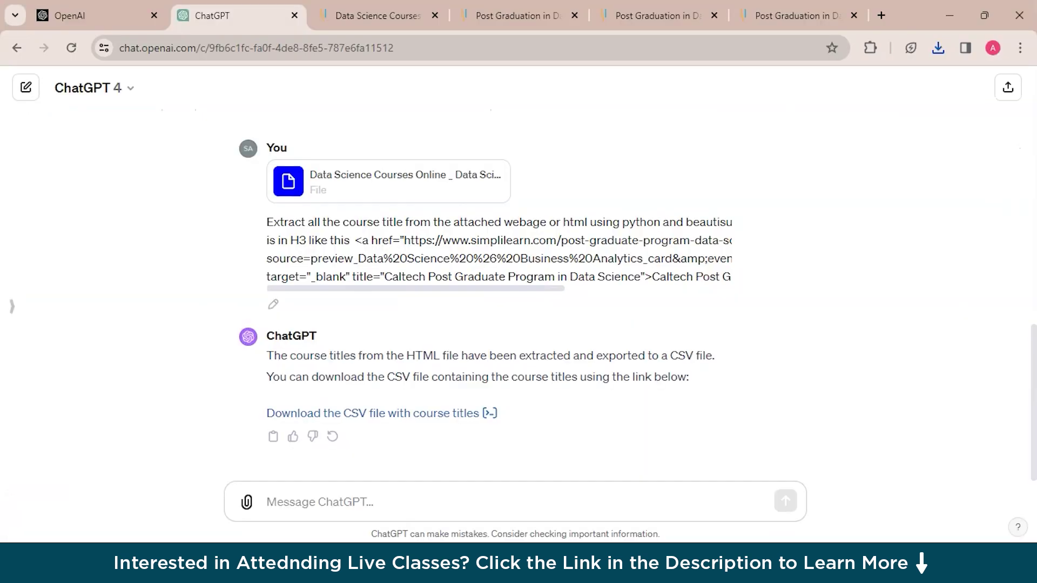
pyautogui.hotkey('ctrl', 'Tab')
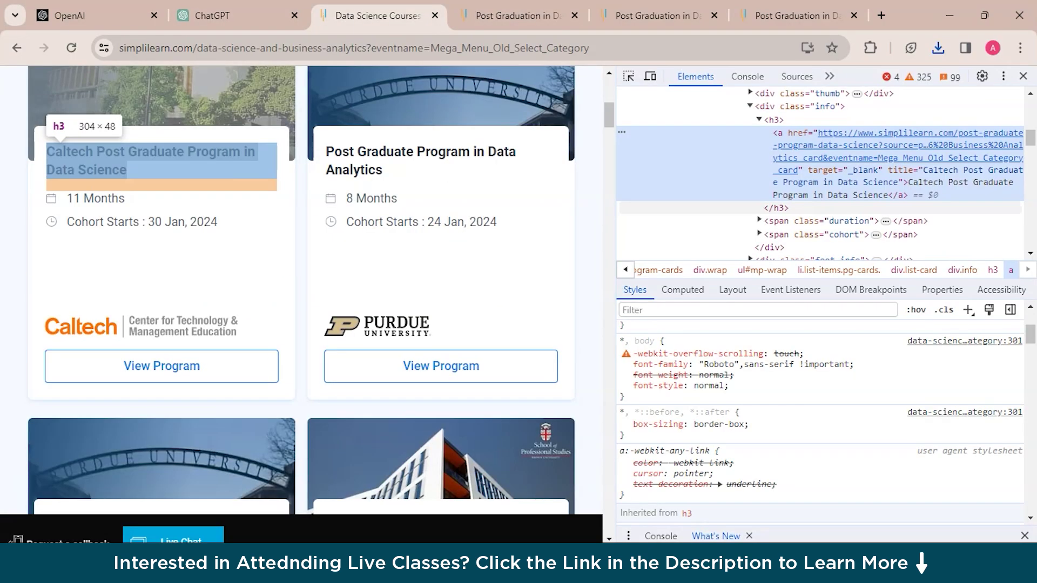
pyautogui.hotkey('ctrl', 'shift', 'Tab')
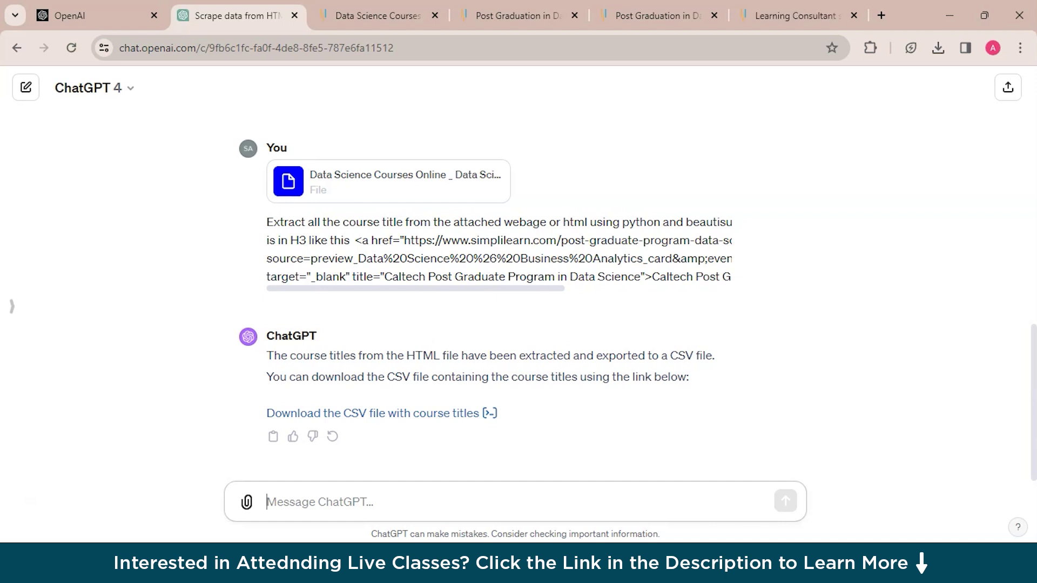
pyautogui.write('extract')
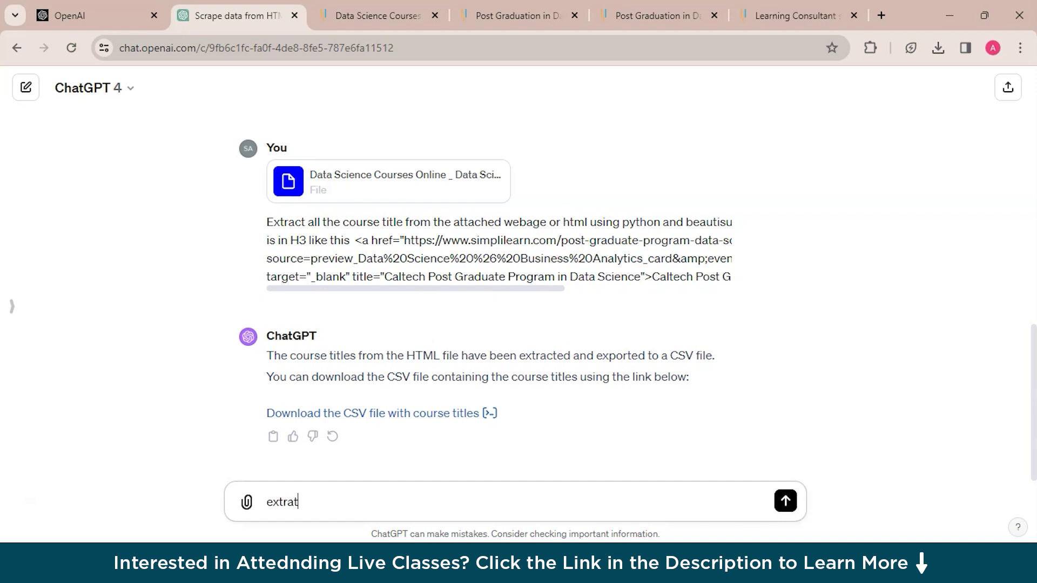
pyautogui.press('BackSpace')
pyautogui.write('ct tghe')
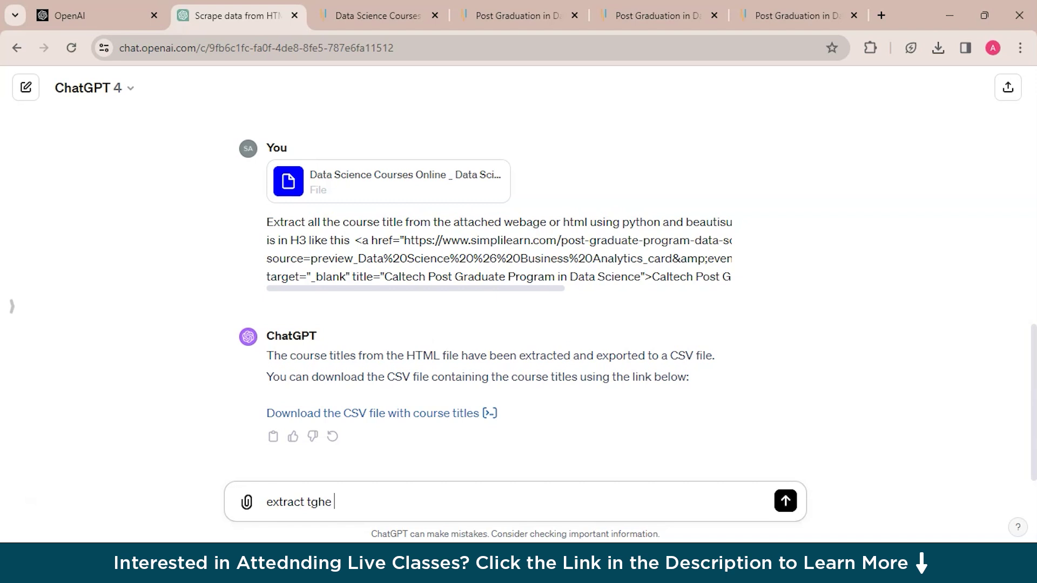
pyautogui.press('BackSpace')
pyautogui.press('BackSpace')
pyautogui.press('BackSpace')
pyautogui.press('BackSpace')
pyautogui.write('he metadata in')
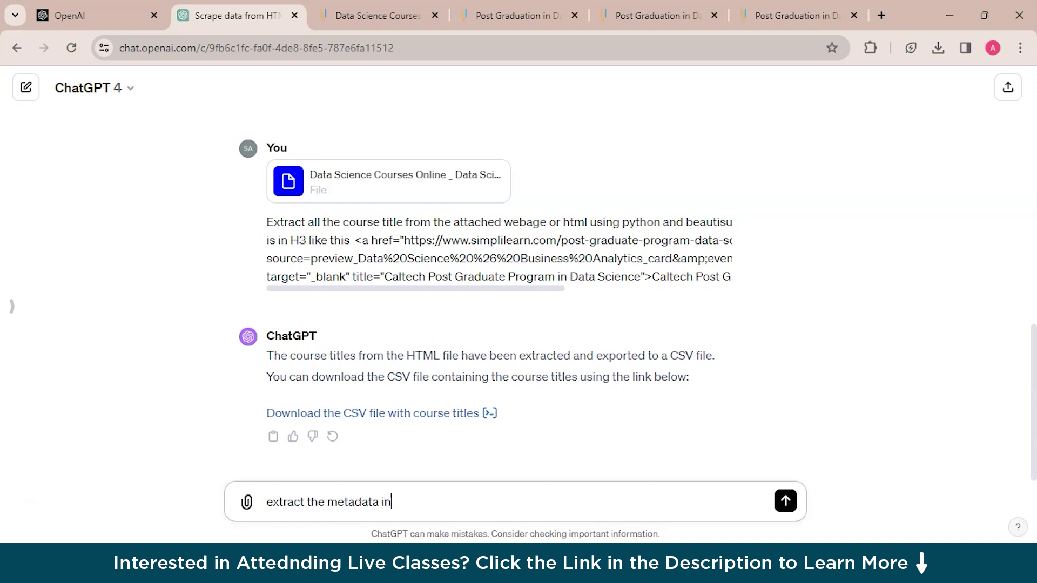
pyautogui.write('to json forma')
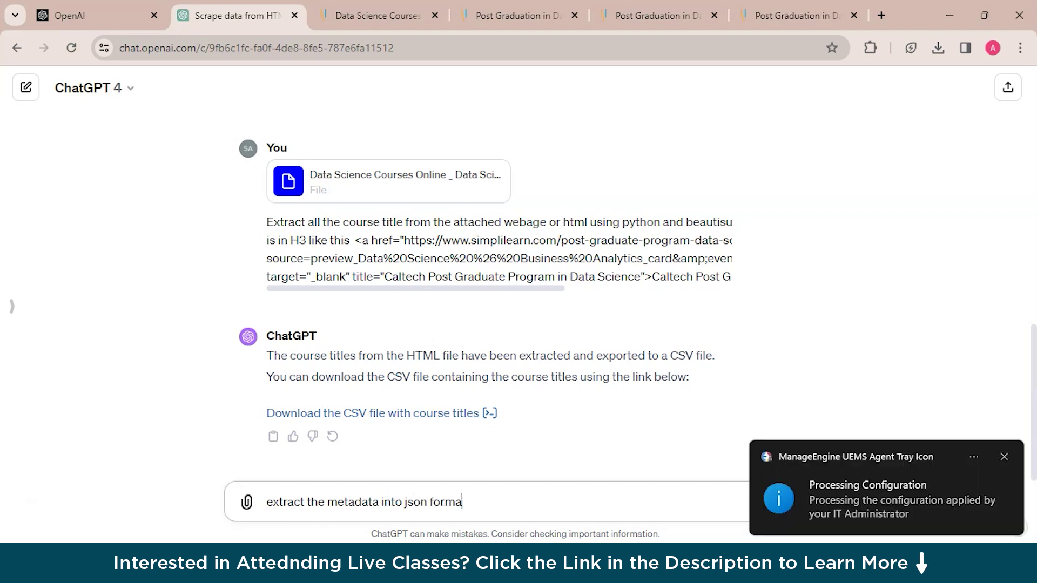
pyautogui.write('t from the attac')
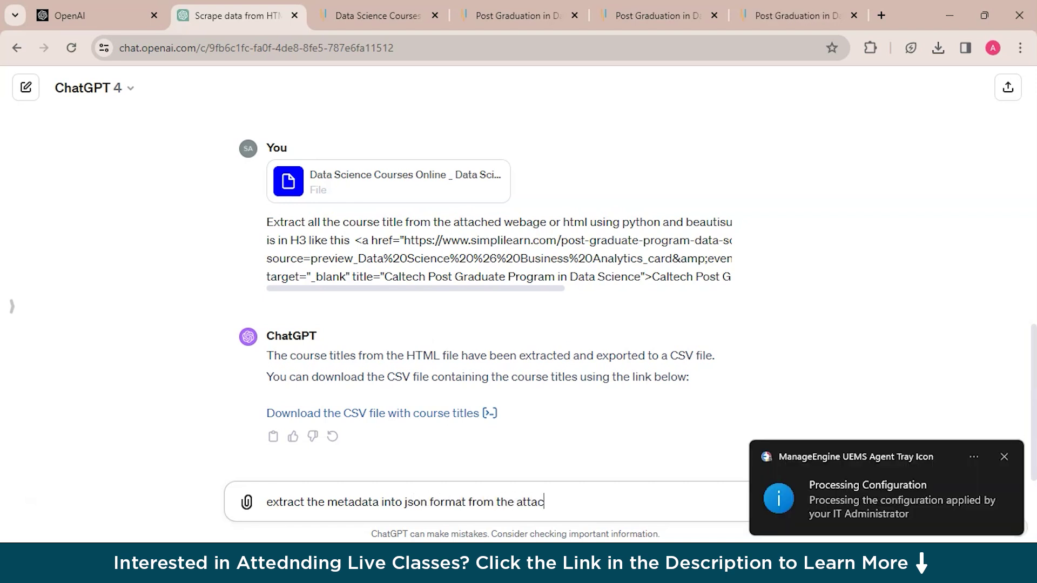
pyautogui.write('hed html file')
pyautogui.press('Return')
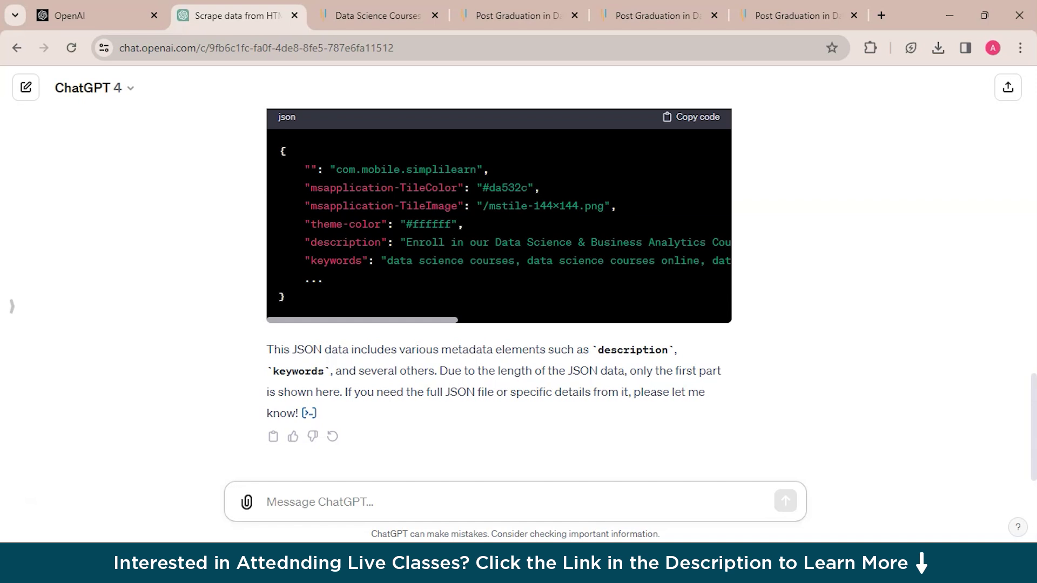
# Scroll through ChatGPT's JSON metadata preview of description, keywords and other tags to the end
pyautogui.scroll(4, 499, 295)
pyautogui.scroll(-3, 499, 295)
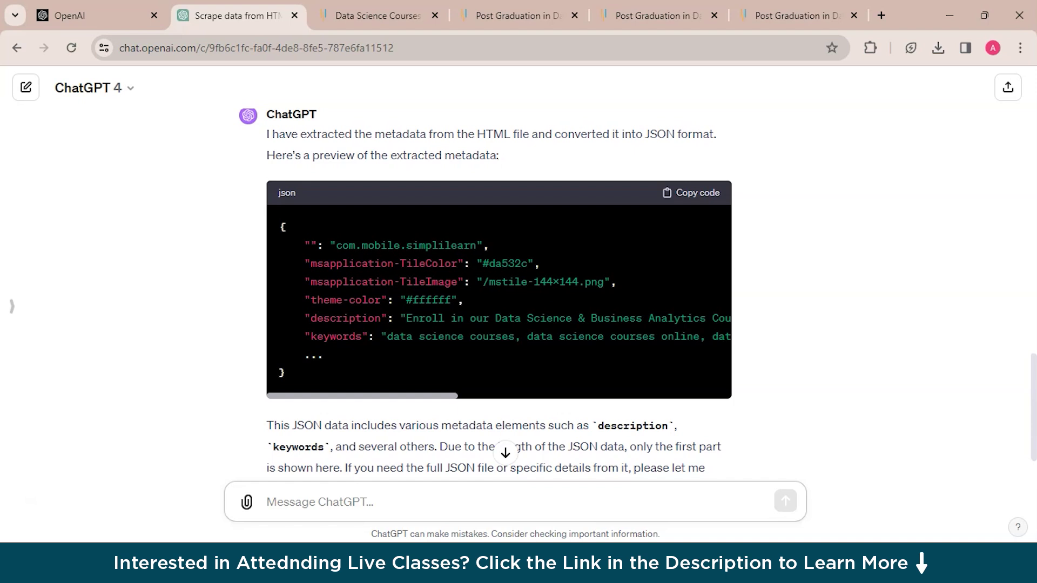
pyautogui.scroll(-2, 499, 291)
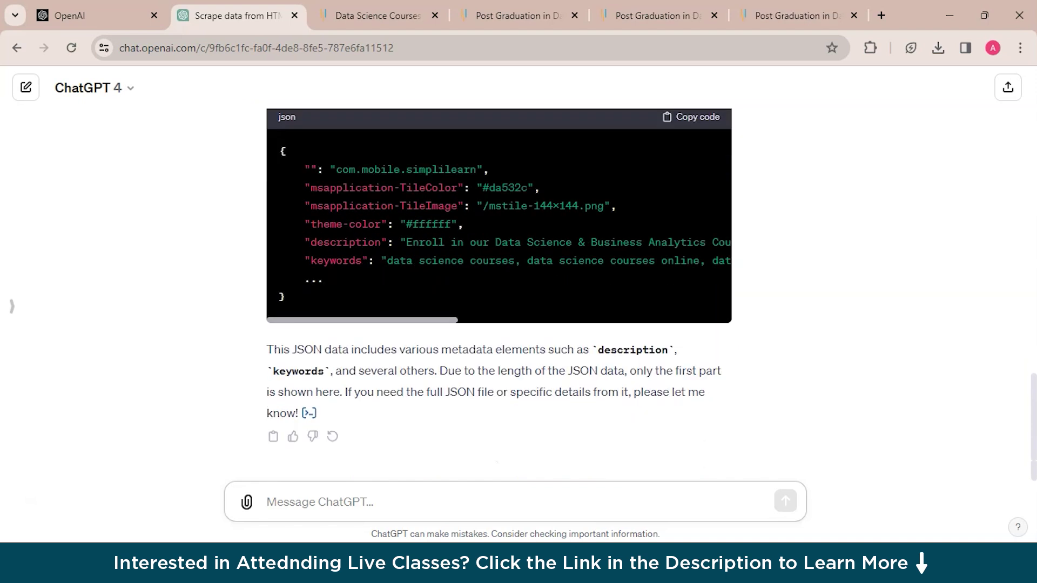
# Ask ChatGPT for any webpage scripts as JSON and scroll across the returned JavaScript preview
pyautogui.write('if th')
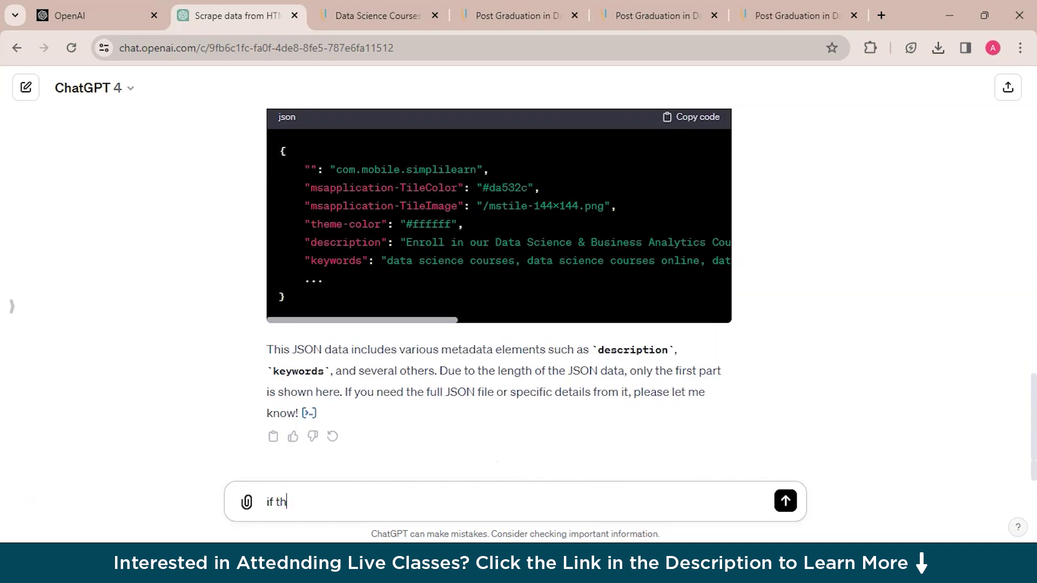
pyautogui.write('is webpage has a')
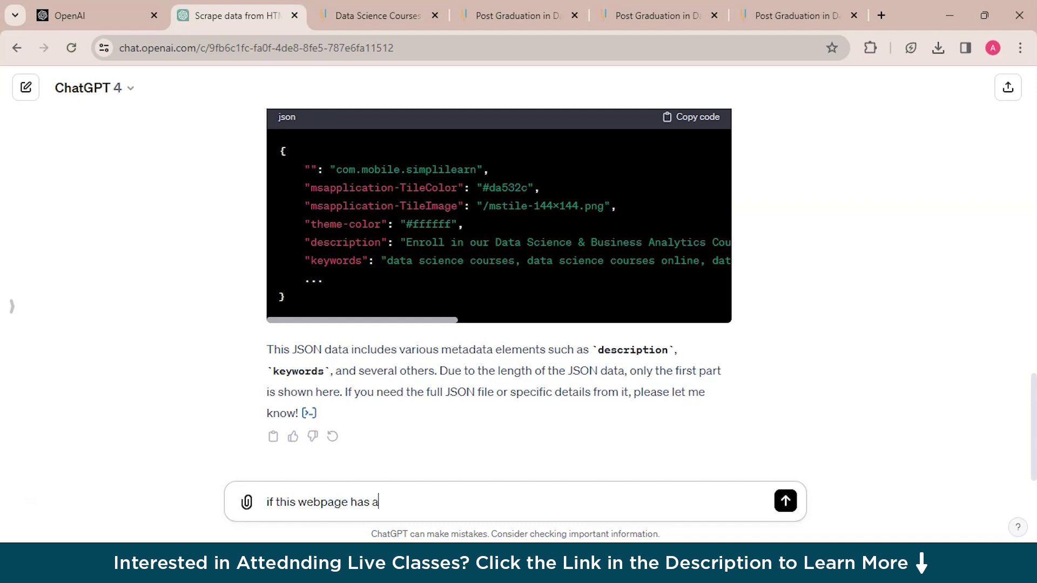
pyautogui.write('ny scr')
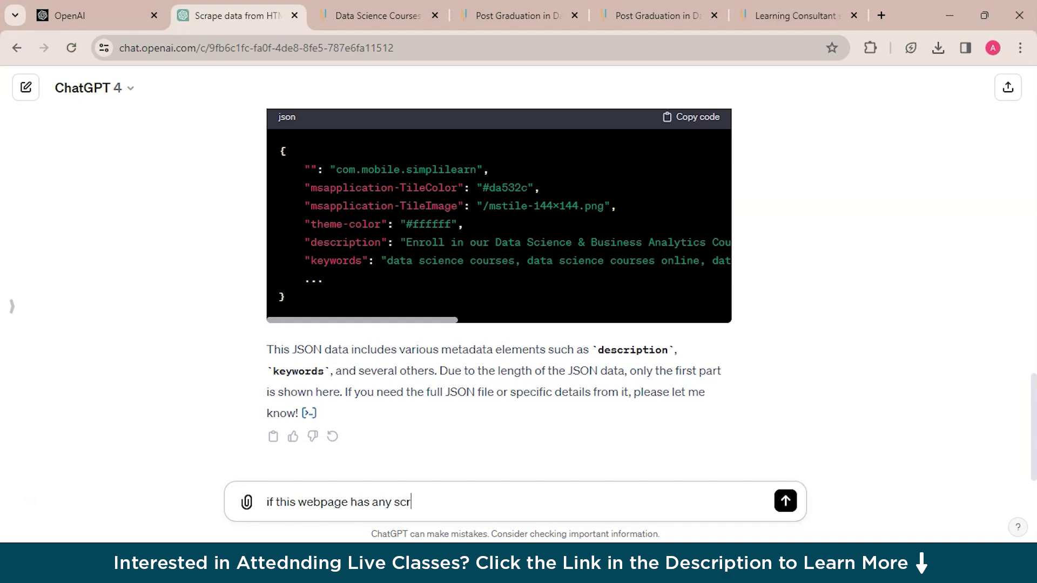
pyautogui.write('ipts provide that t')
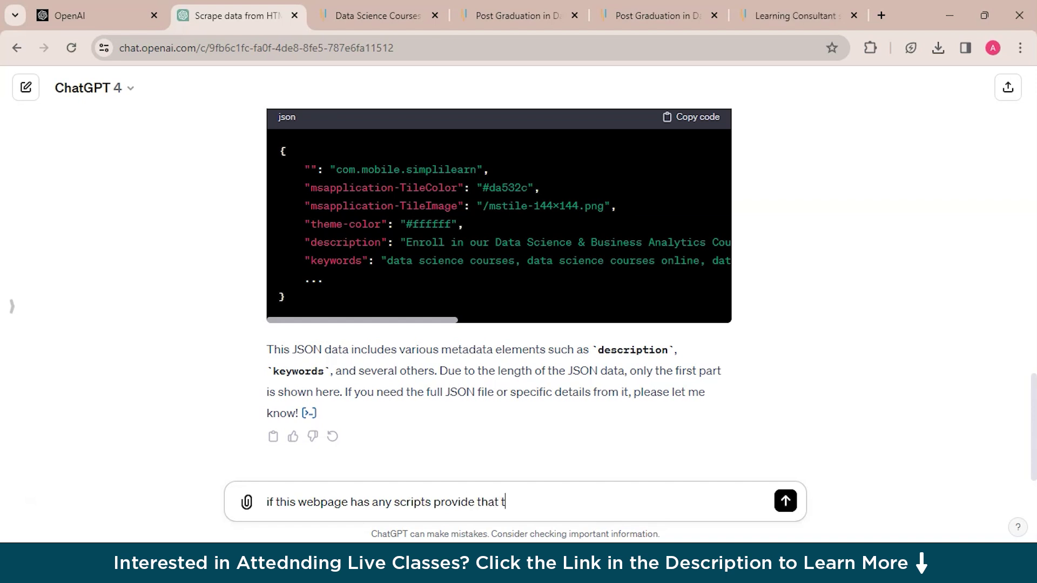
pyautogui.write('o in json format')
pyautogui.press('Return')
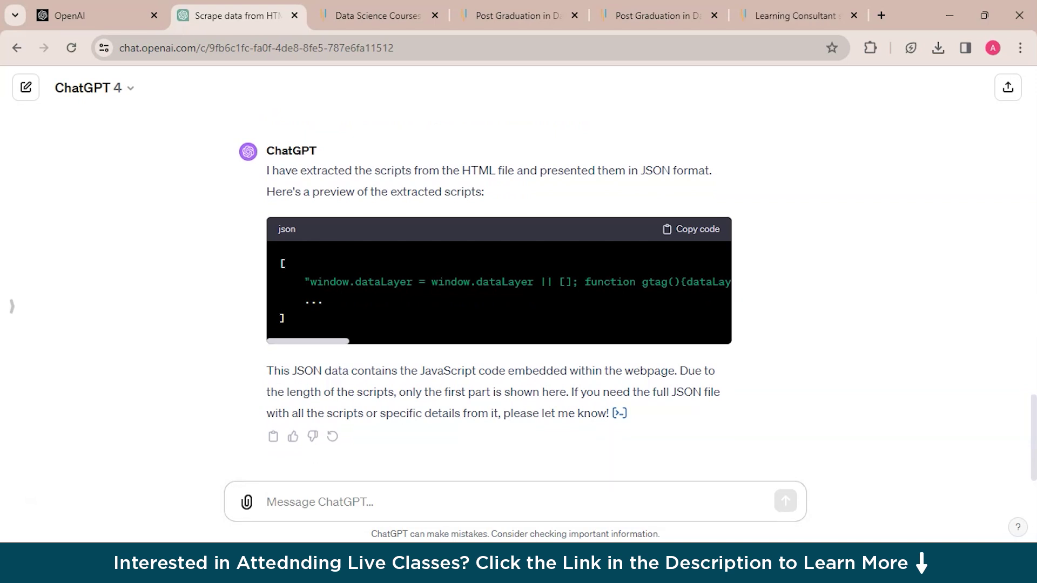
pyautogui.hscroll(10, 499, 291)
pyautogui.hscroll(10, 499, 291)
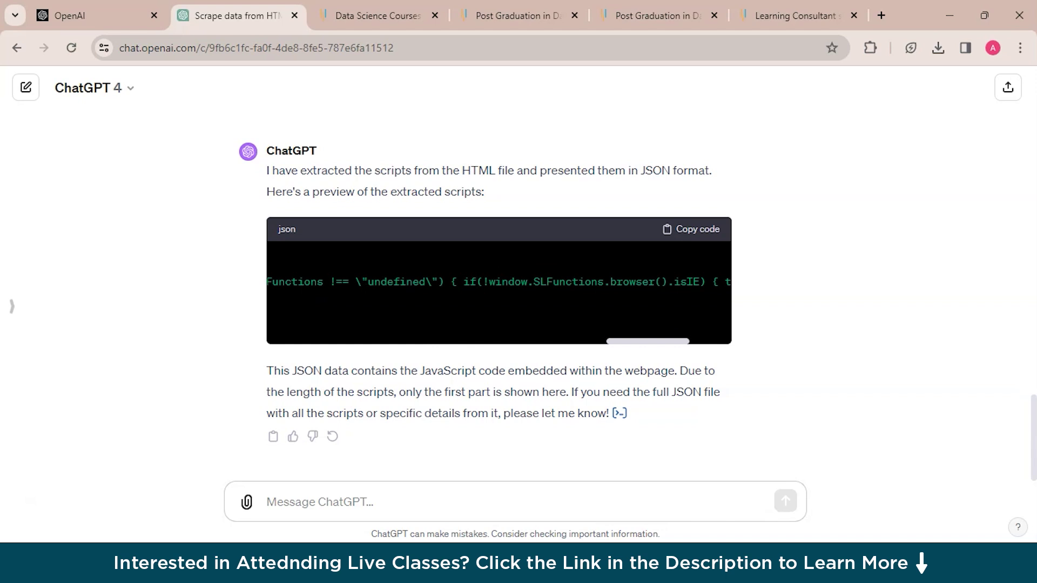
pyautogui.hscroll(-10, 499, 291)
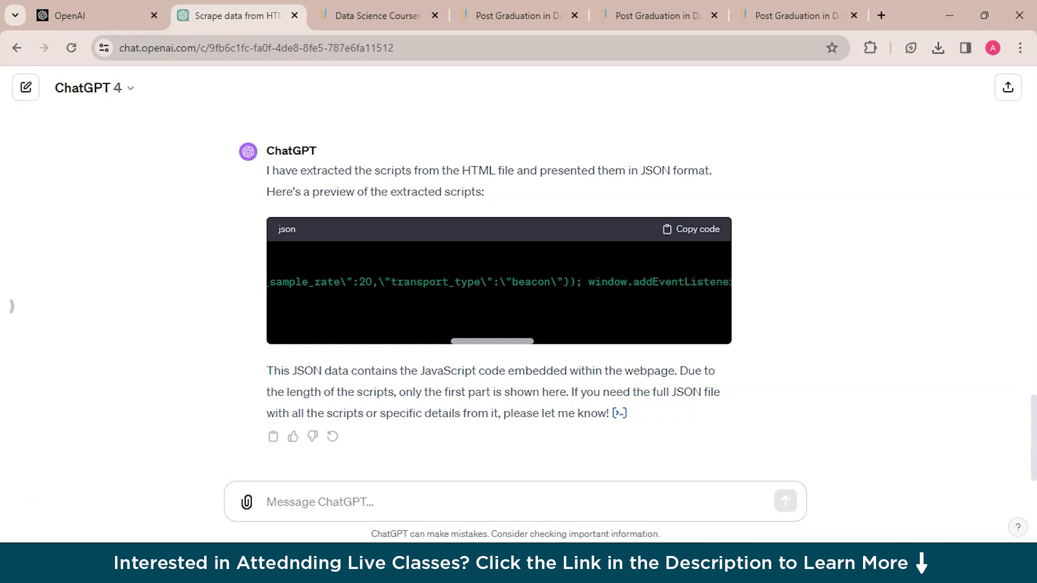
# Reply 'yeah i need the full script' and download extracted_scripts.json from ChatGPT
pyautogui.write('yeah')
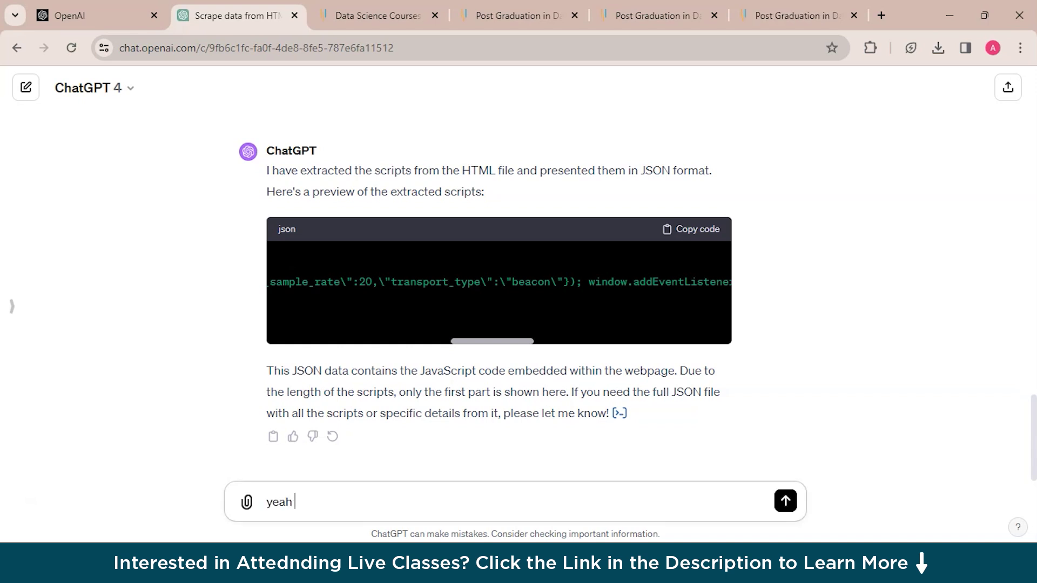
pyautogui.write(' i need the f')
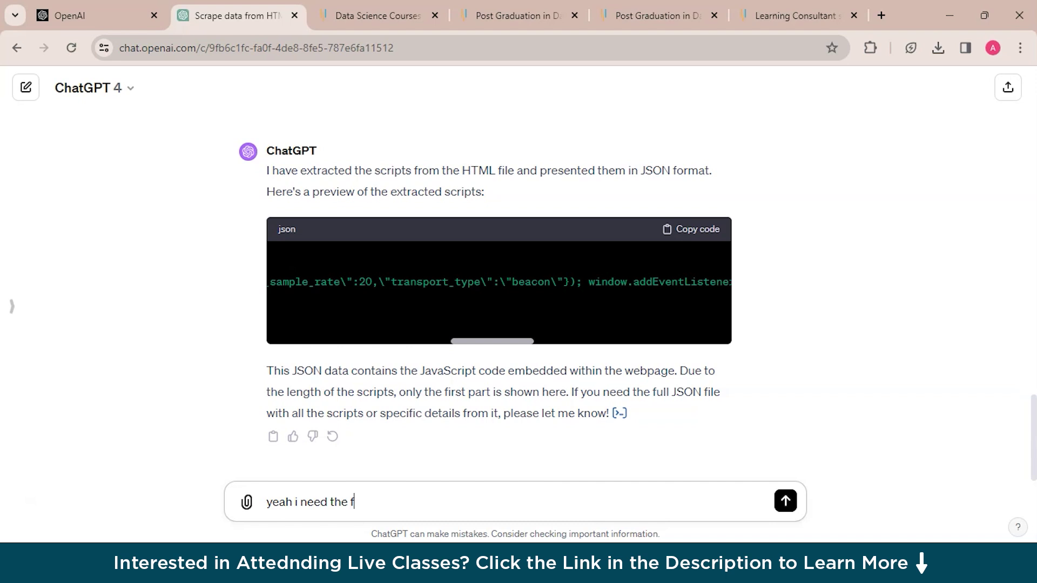
pyautogui.write('ull scripy')
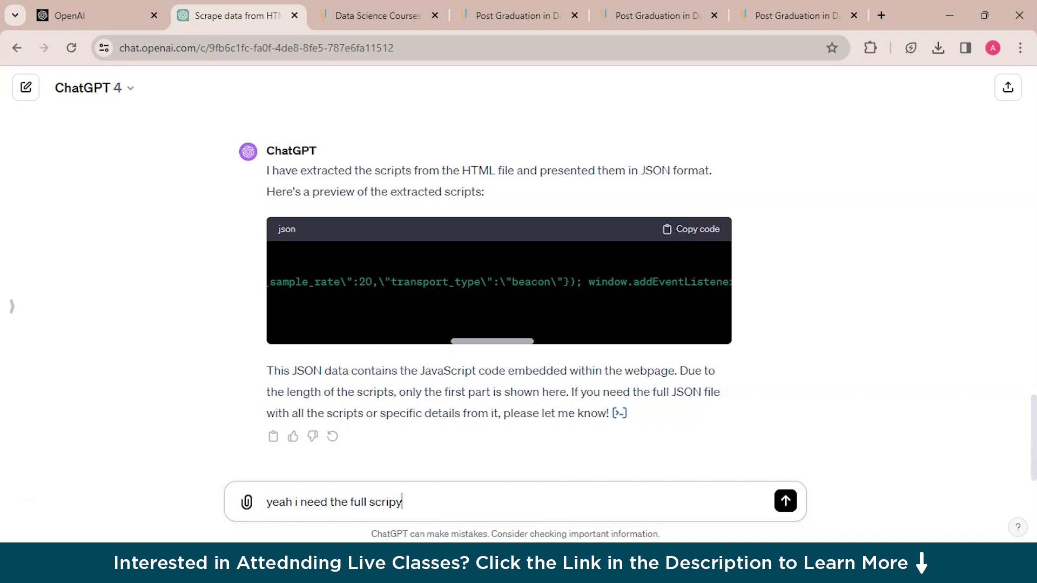
pyautogui.press('BackSpace')
pyautogui.write('t')
pyautogui.press('Return')
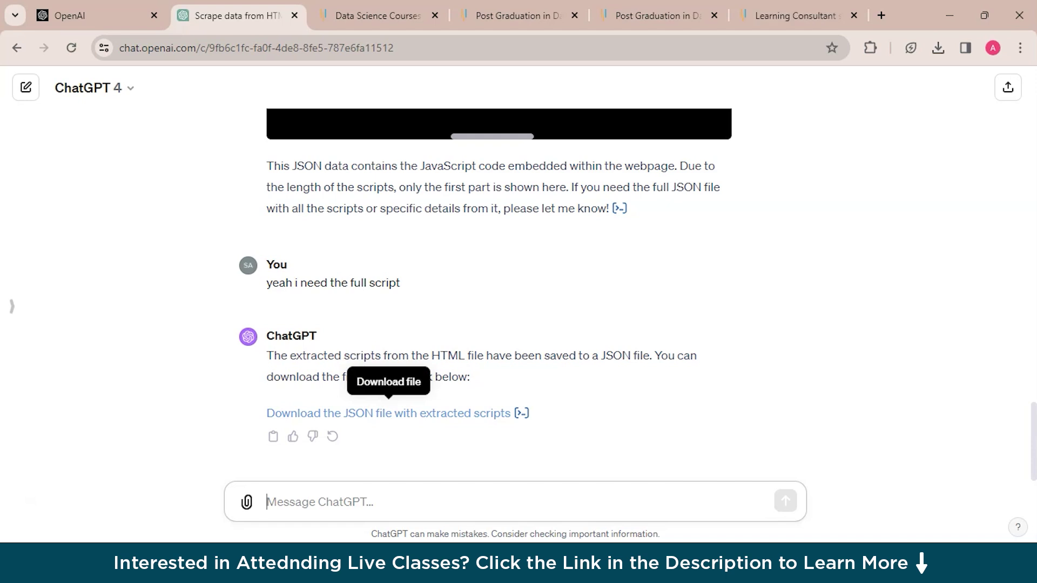
pyautogui.click(388, 414)
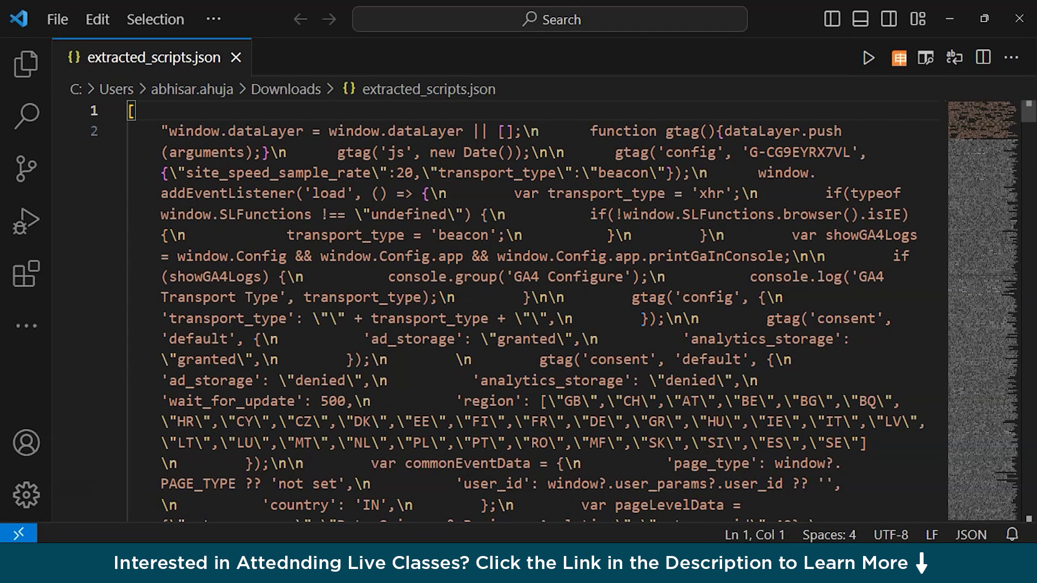
# Scroll through extracted_scripts.json in VS Code, then return to the ChatGPT conversation
pyautogui.hotkey('ctrl', 'pageup')
pyautogui.scroll(-10, 540, 310)
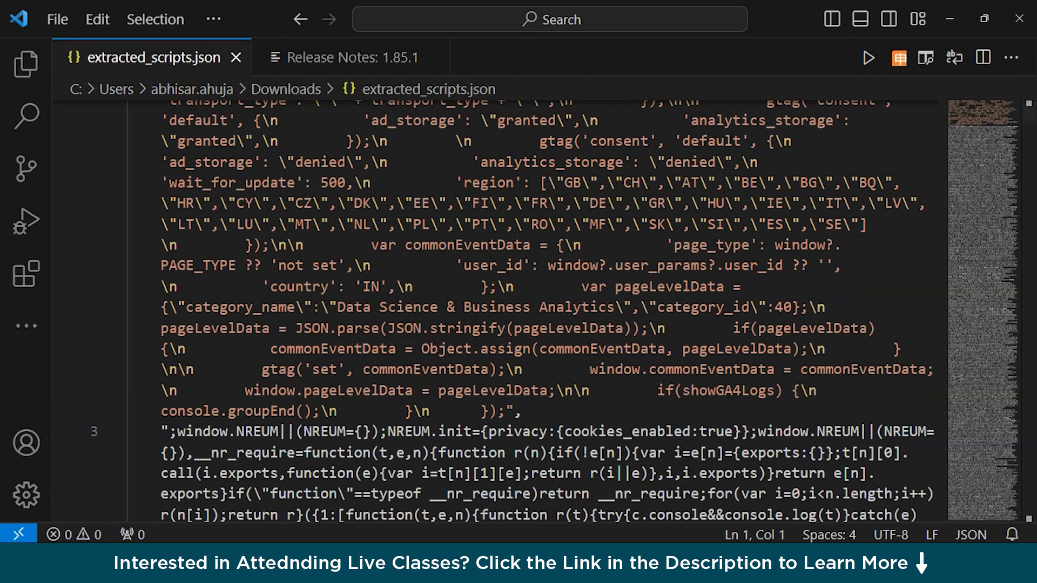
pyautogui.scroll(-10, 540, 311)
pyautogui.hotkey('alt', 'Tab')
pyautogui.hotkey('alt', 'Tab')
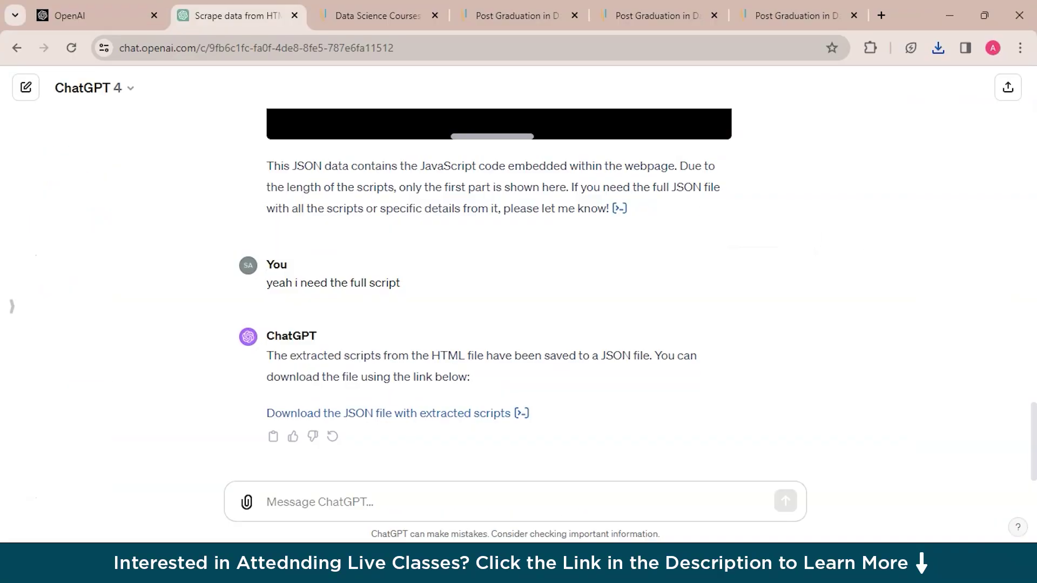
# Close DevTools on the Simplilearn page and open the Post Graduate Program in Data Science page
pyautogui.hotkey('ctrl', 'Tab')
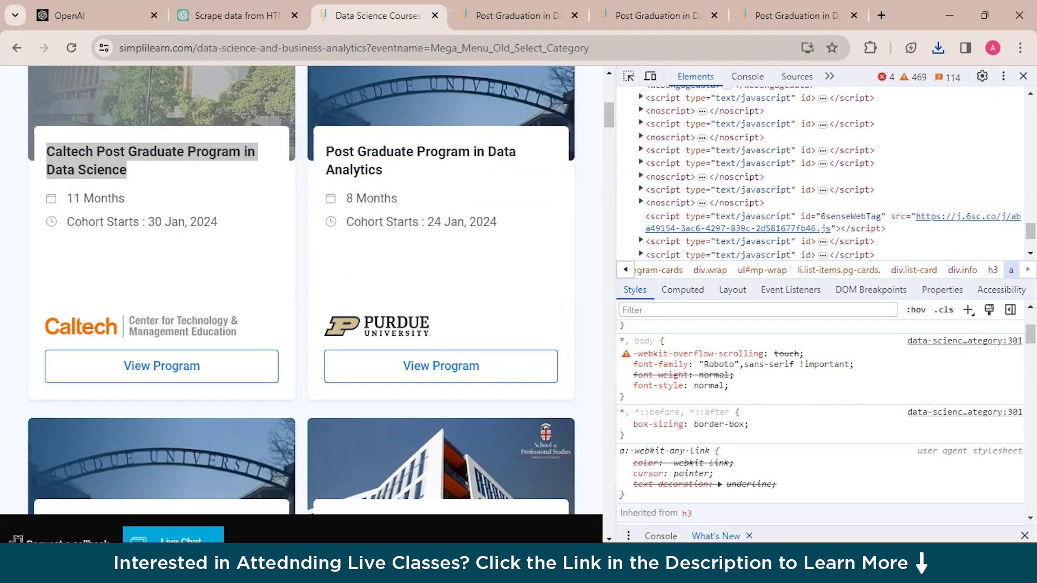
pyautogui.click(1023, 77)
pyautogui.scroll(-10, 540, 389)
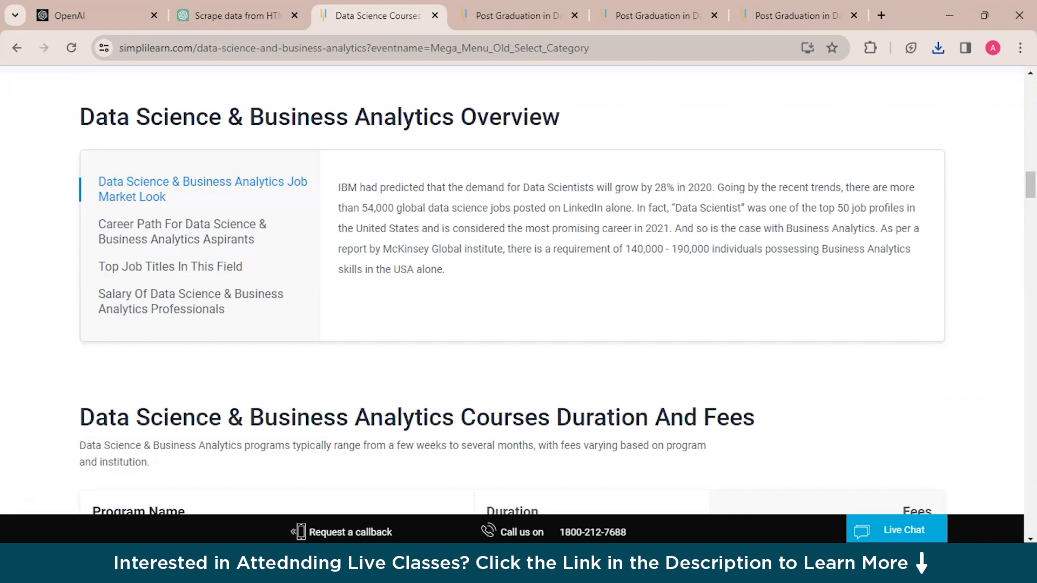
pyautogui.scroll(-10, 519, 292)
pyautogui.click(215, 426)
pyautogui.scroll(-15, 519, 291)
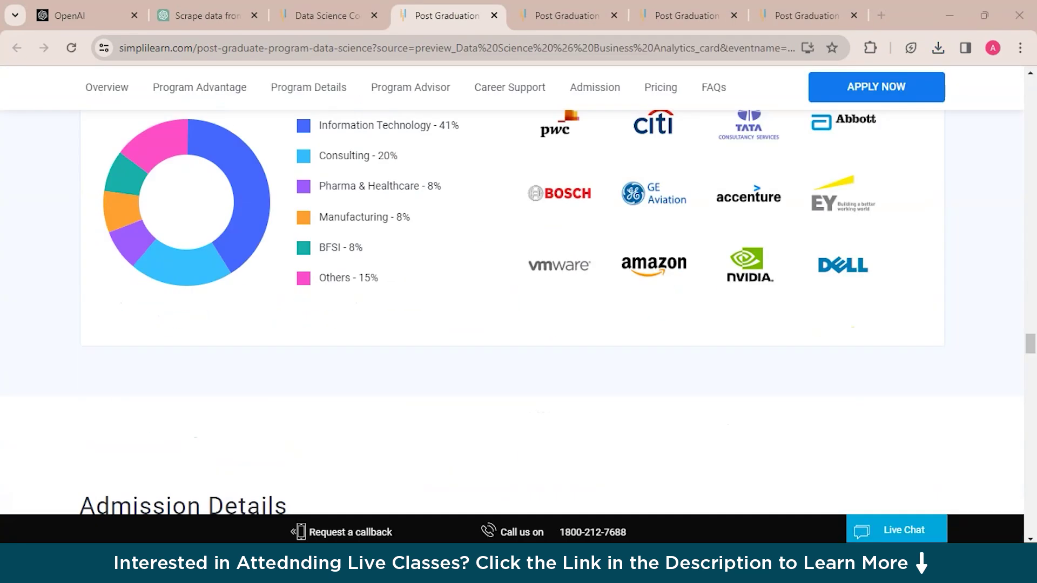
pyautogui.scroll(-5, 518, 291)
pyautogui.scroll(8, 519, 291)
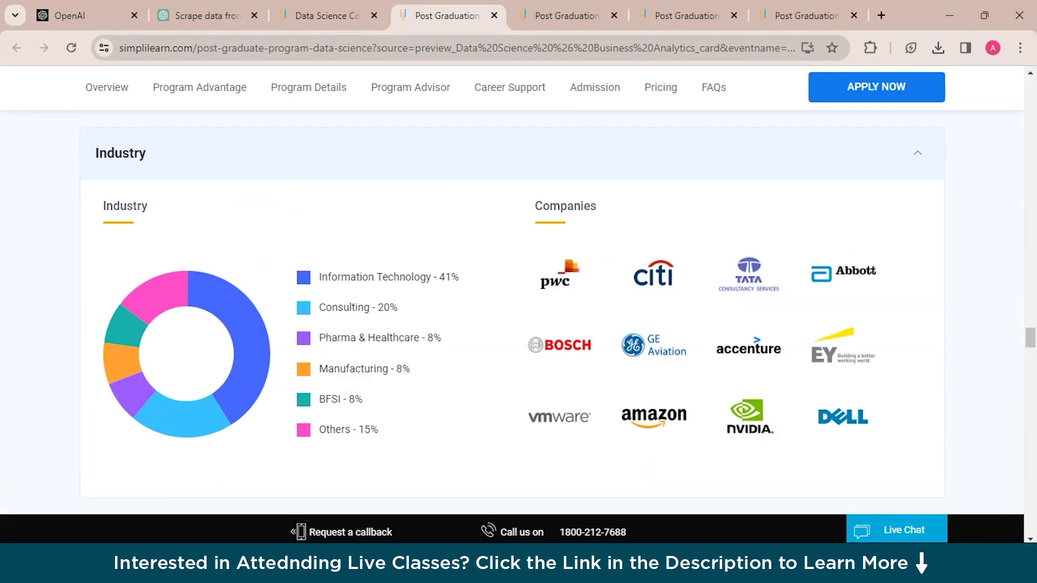
# Save the Post Graduate course page to disk as a file
pyautogui.rightClick(197, 37)
pyautogui.scroll(-1, 319, 157)
pyautogui.rightClick(139, 37)
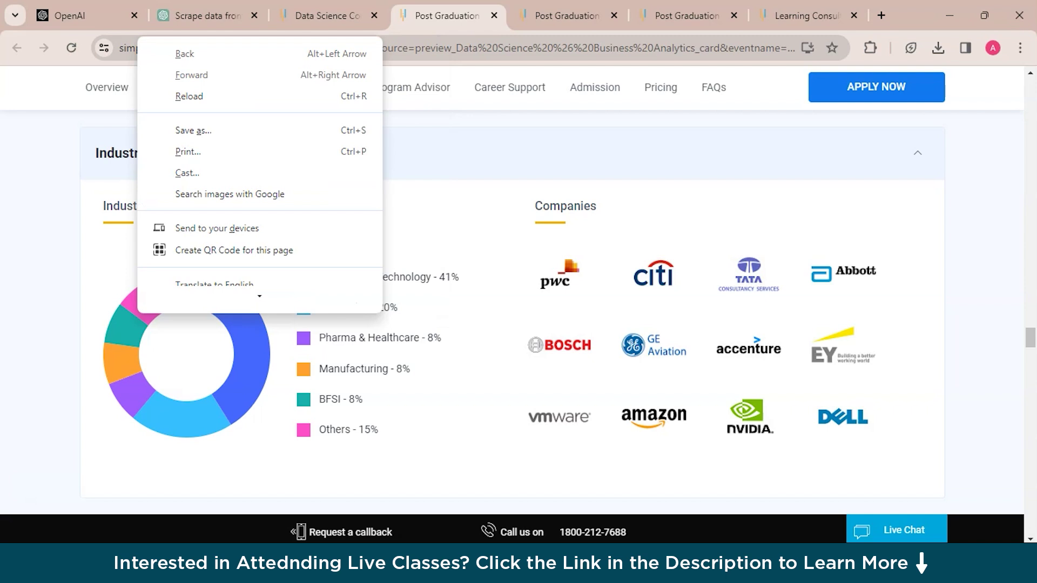
pyautogui.scroll(-3, 259, 172)
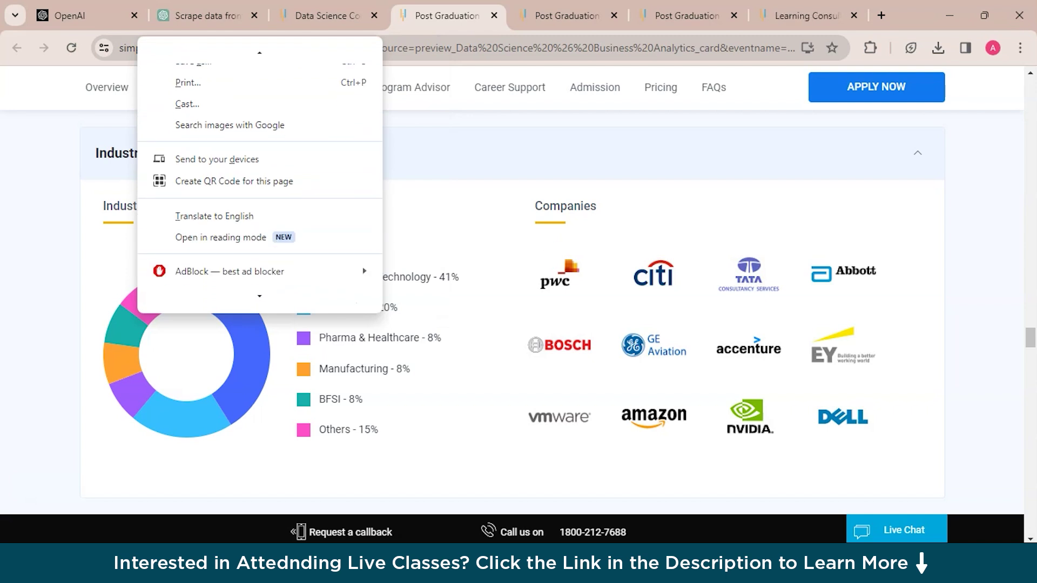
pyautogui.press('Escape')
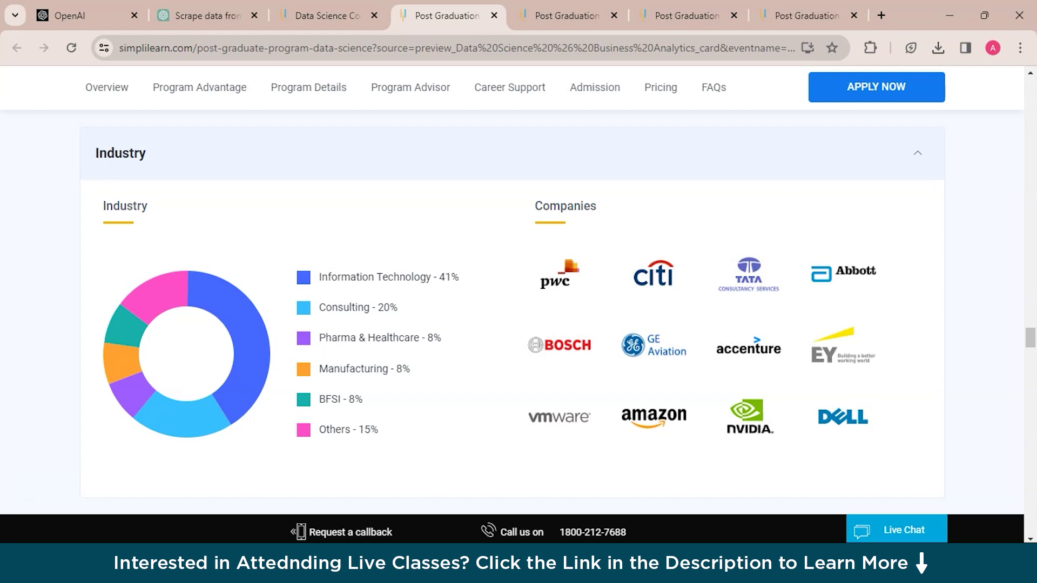
pyautogui.click(1020, 48)
pyautogui.moveTo(832, 447)
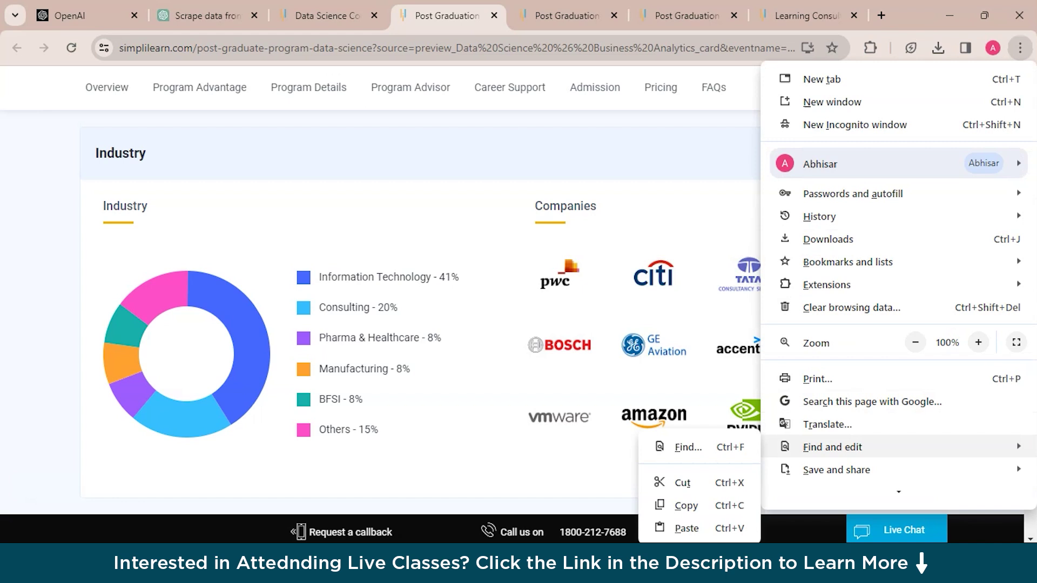
pyautogui.hotkey('alt', 'Tab')
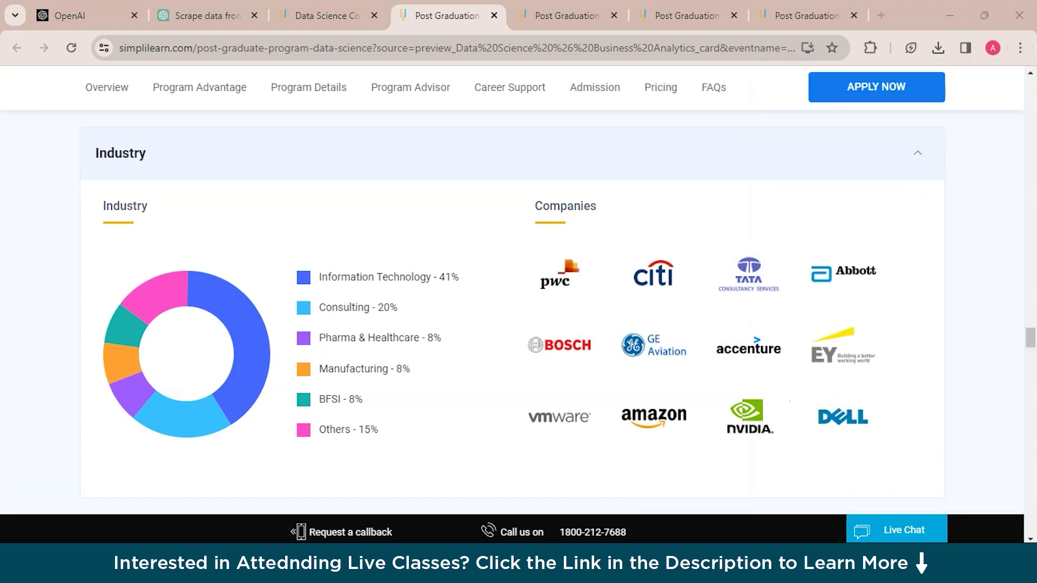
pyautogui.press('Return')
pyautogui.hotkey('shift', 'F10')
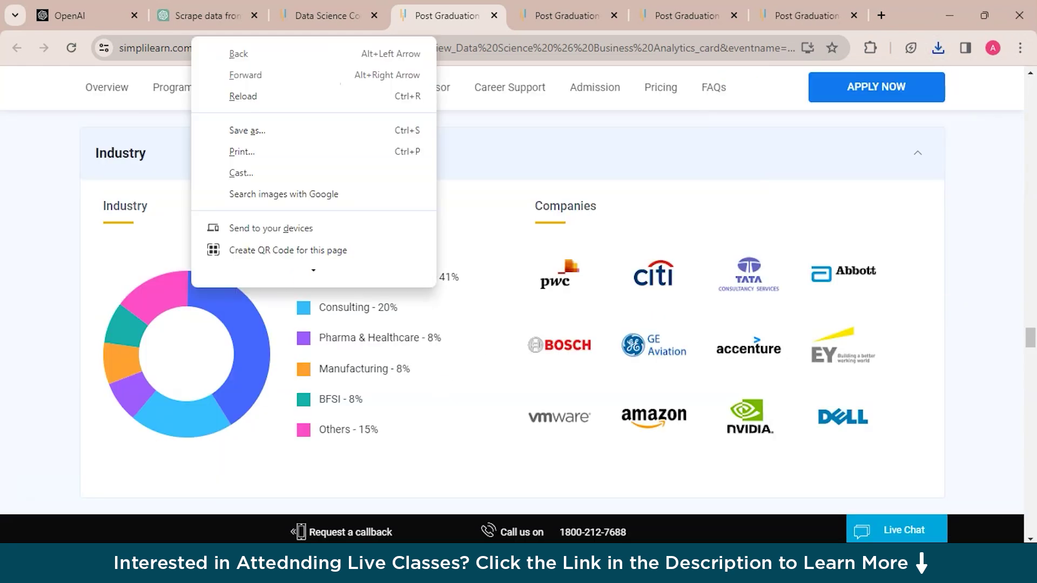
pyautogui.press('Escape')
# Open DevTools on the Industry donut chart to view its HTML elements
pyautogui.hotkey('ctrl', 'shift', 'i')
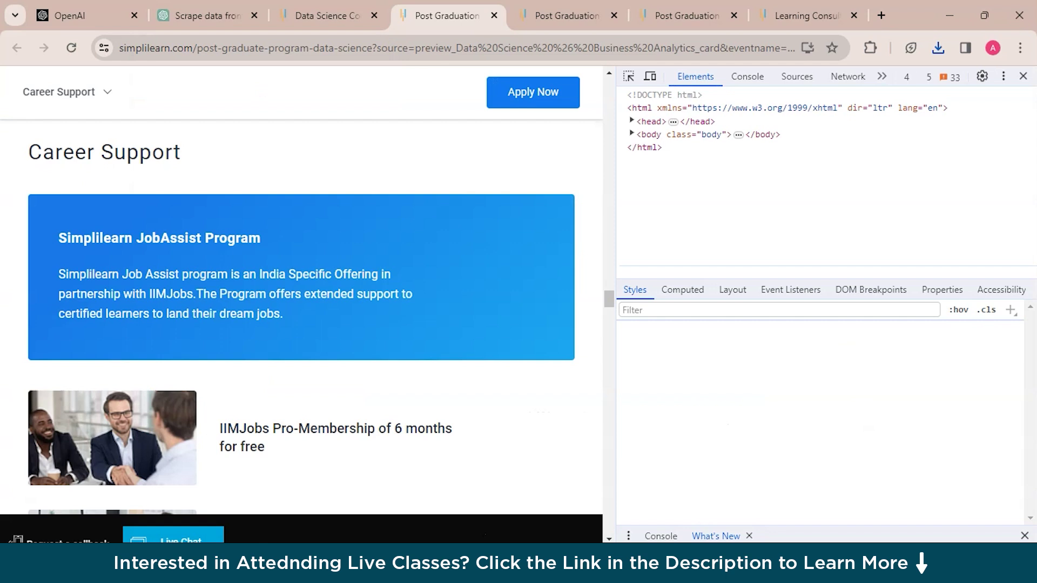
pyautogui.scroll(3, 467, 145)
pyautogui.scroll(-15, 468, 146)
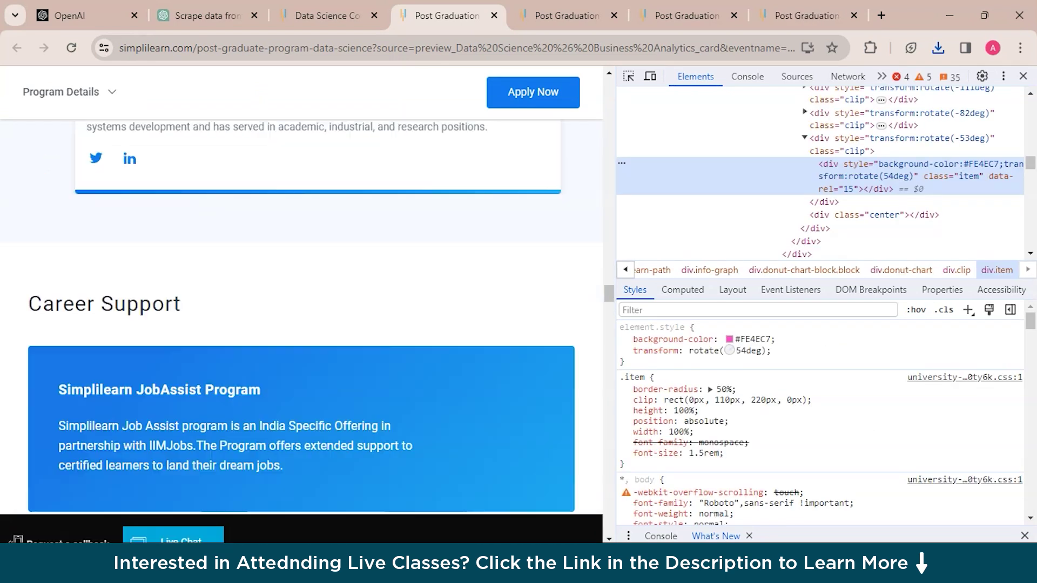
pyautogui.rightClick(732, 213)
pyautogui.moveTo(777, 367)
pyautogui.click(945, 366)
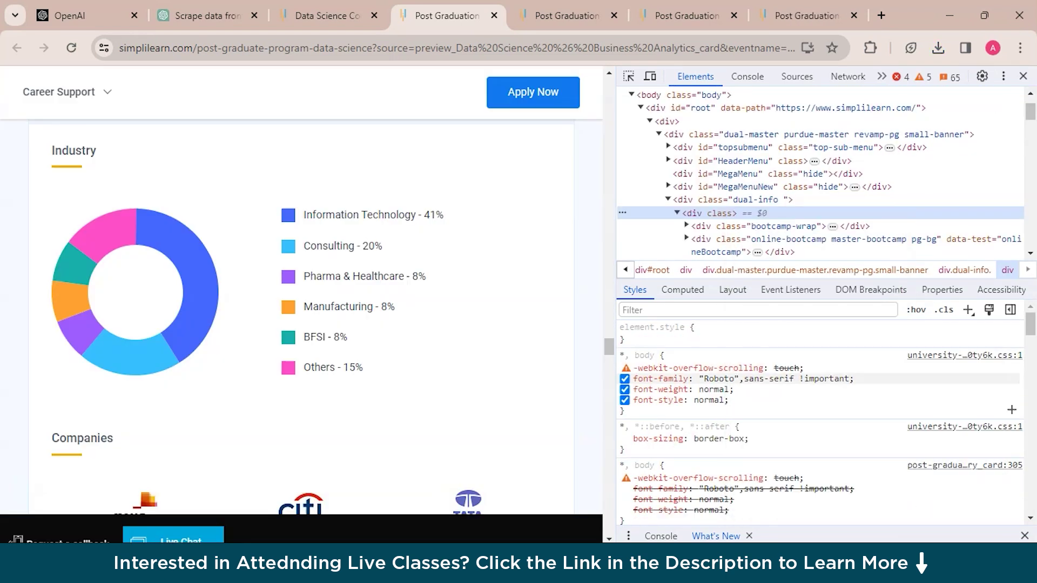
# Attach the saved Caltech course page from Downloads and ask ChatGPT to explain its graph
pyautogui.click(206, 16)
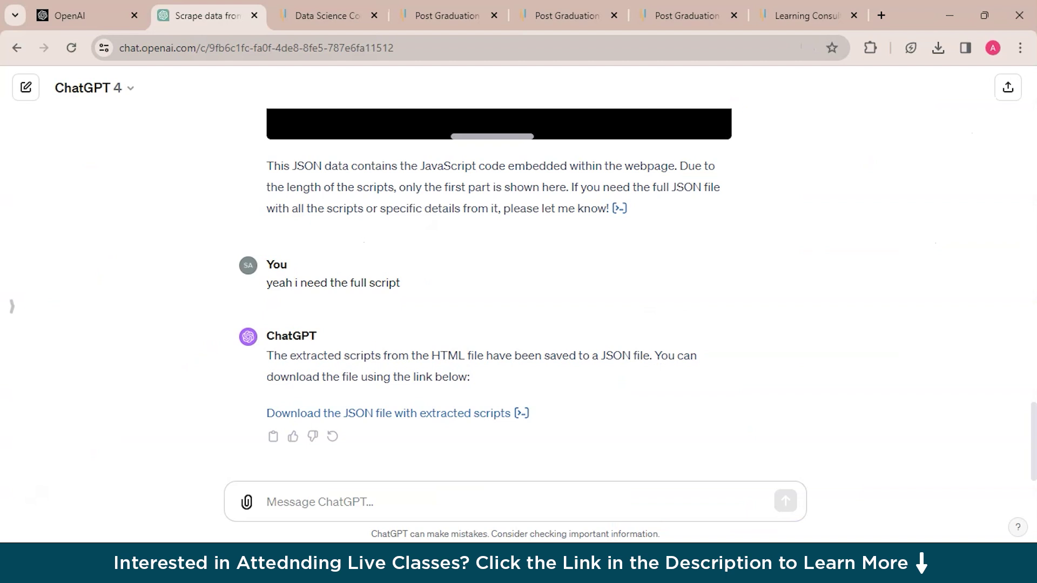
pyautogui.click(241, 503)
pyautogui.click(70, 244)
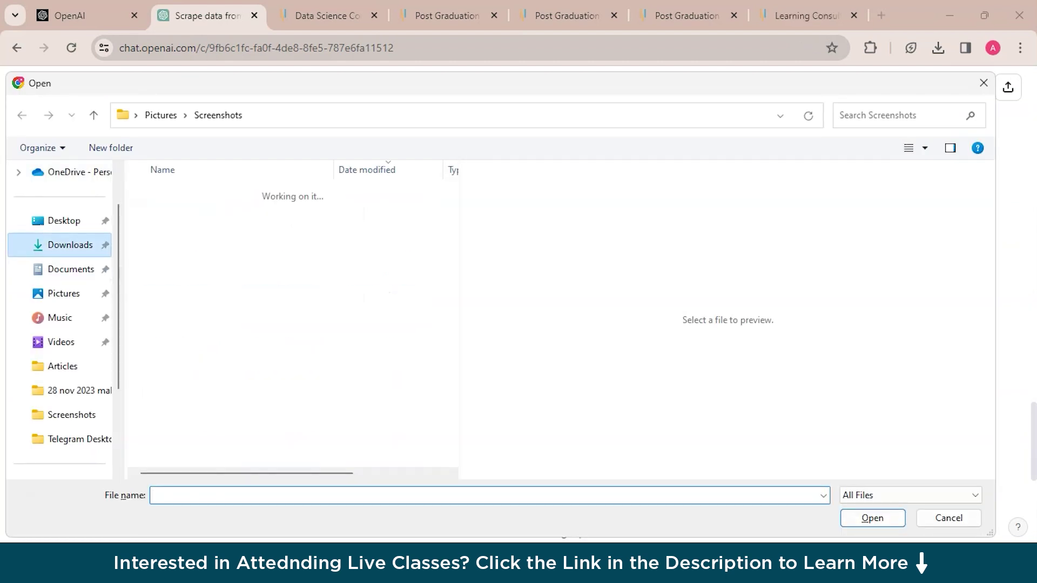
pyautogui.doubleClick(227, 213)
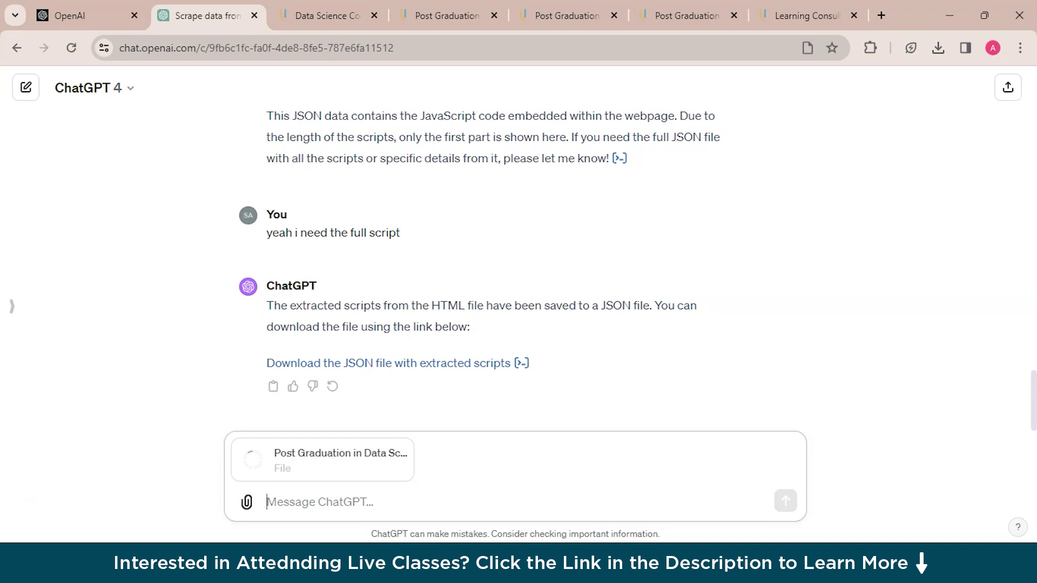
pyautogui.write('E')
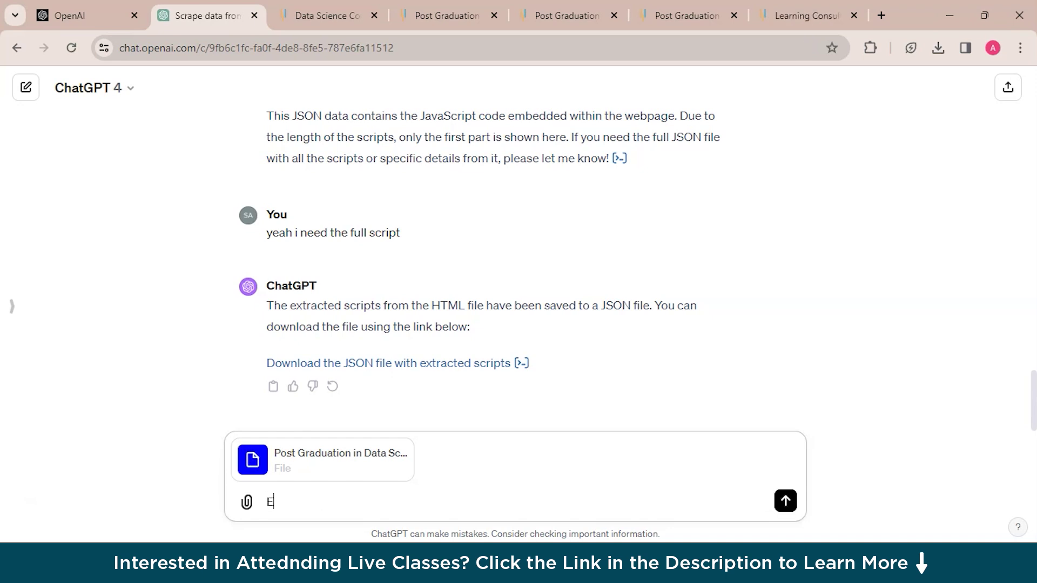
pyautogui.write('xplain the gr')
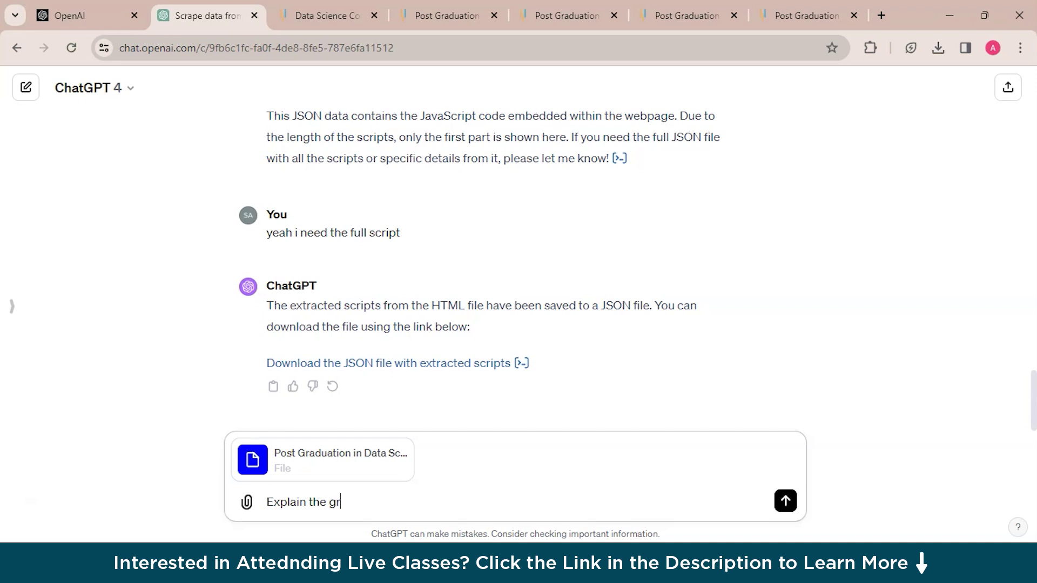
pyautogui.write('aph present in th')
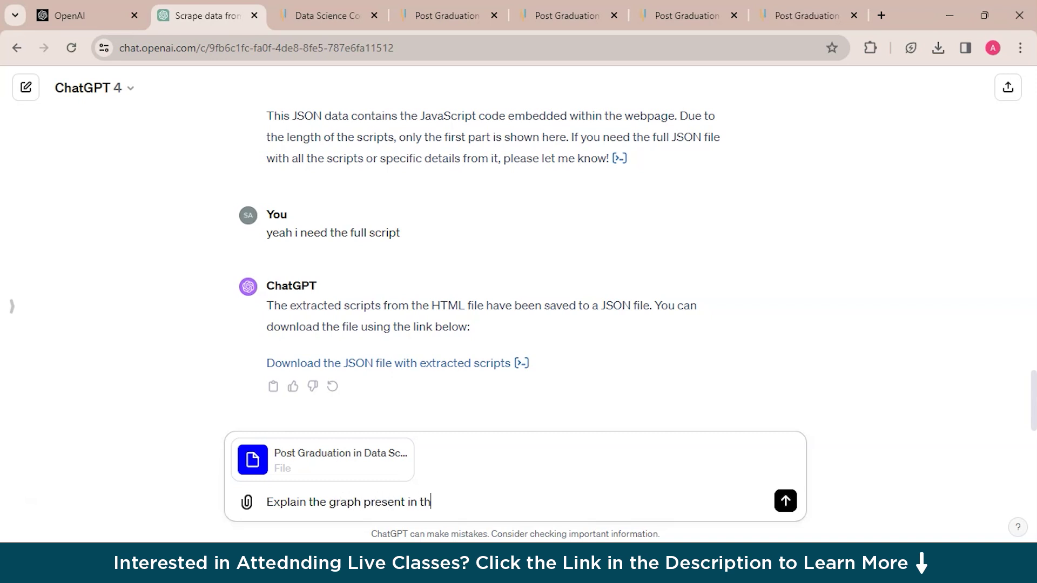
pyautogui.write('e attached ')
pyautogui.write('webpage and describe it')
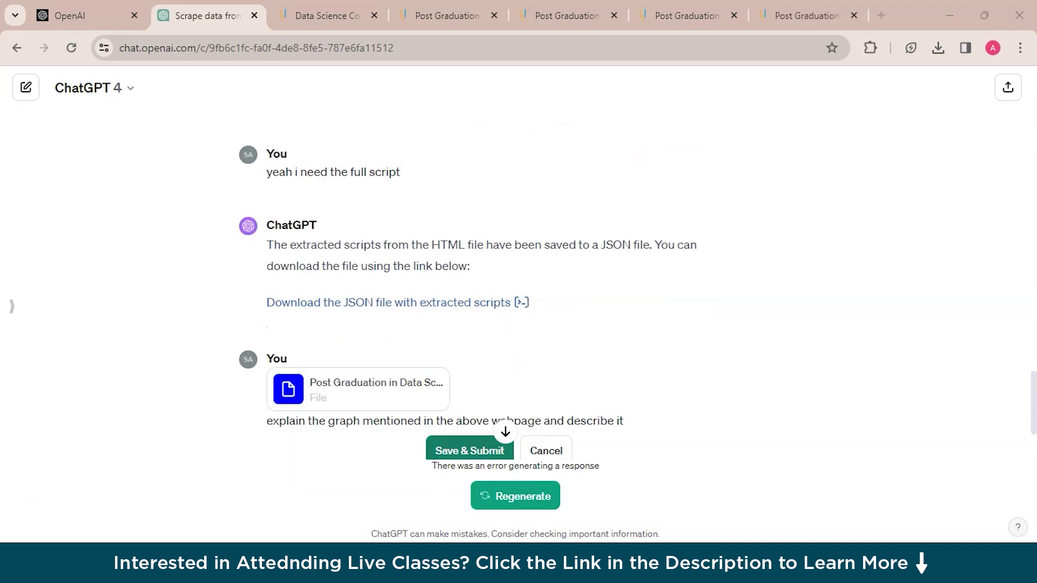
pyautogui.click(470, 450)
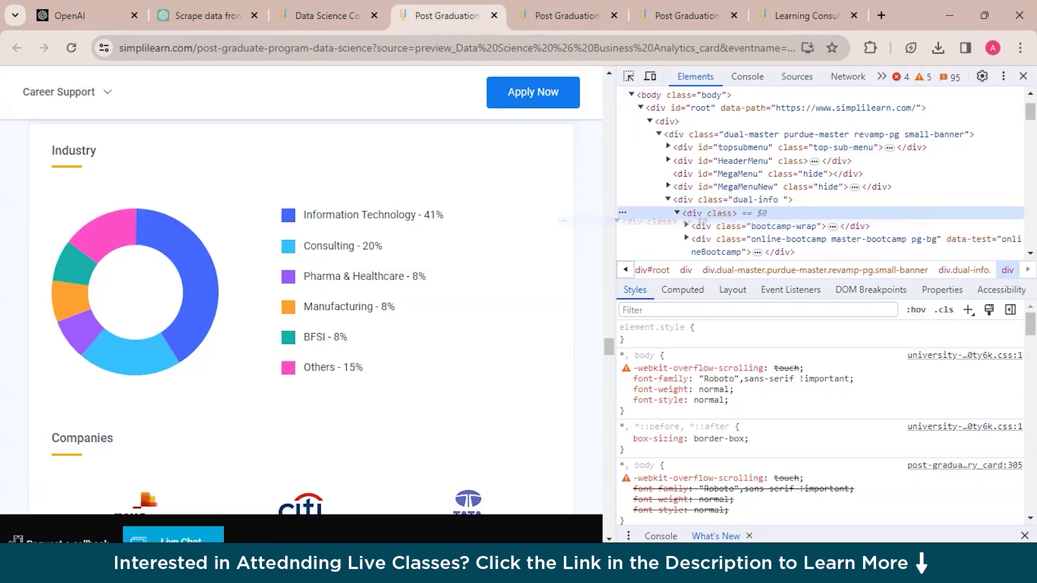
# Return to the course page tab with DevTools open on the donut chart
pyautogui.moveTo(642, 221); pyautogui.dragTo(648, 226)
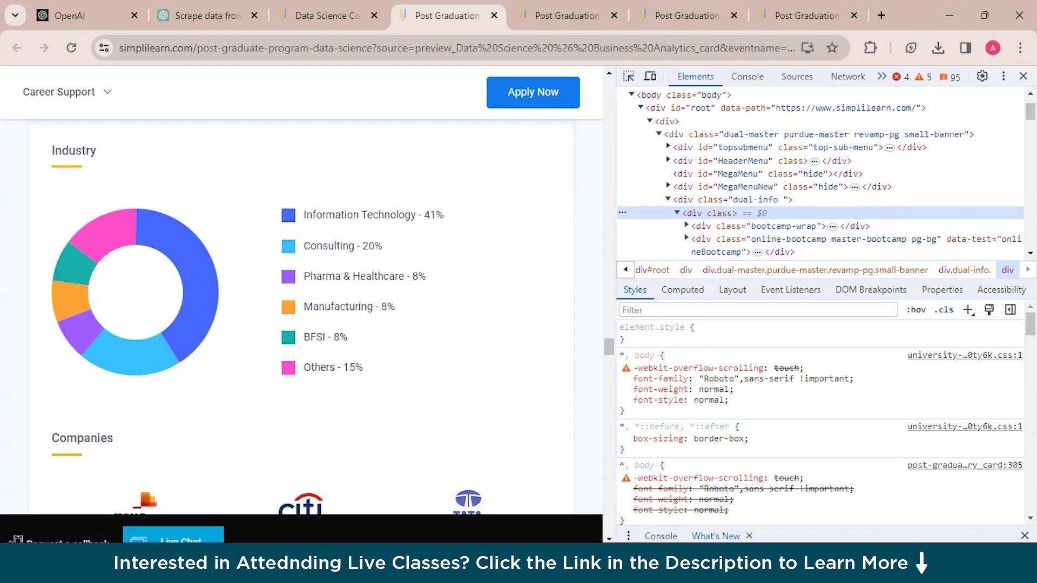
pyautogui.scroll(-3, 302, 313)
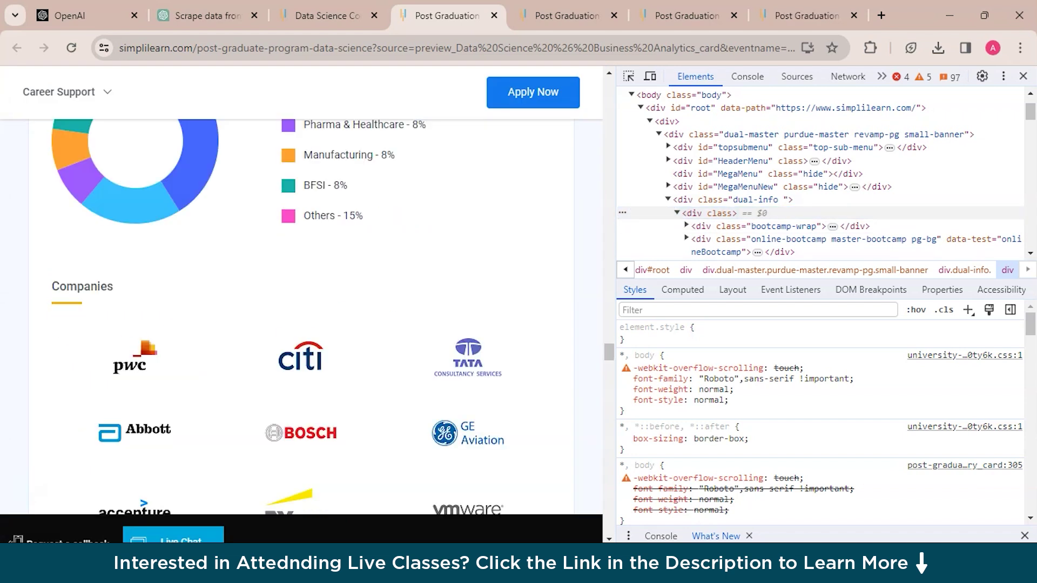
pyautogui.hotkey('ctrl', '2')
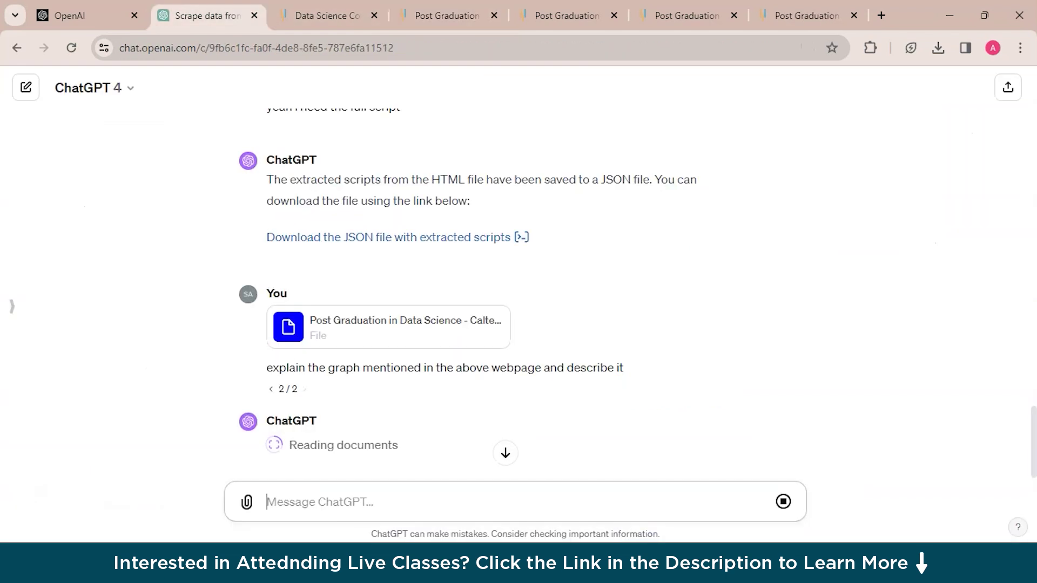
pyautogui.hotkey('ctrl', '5')
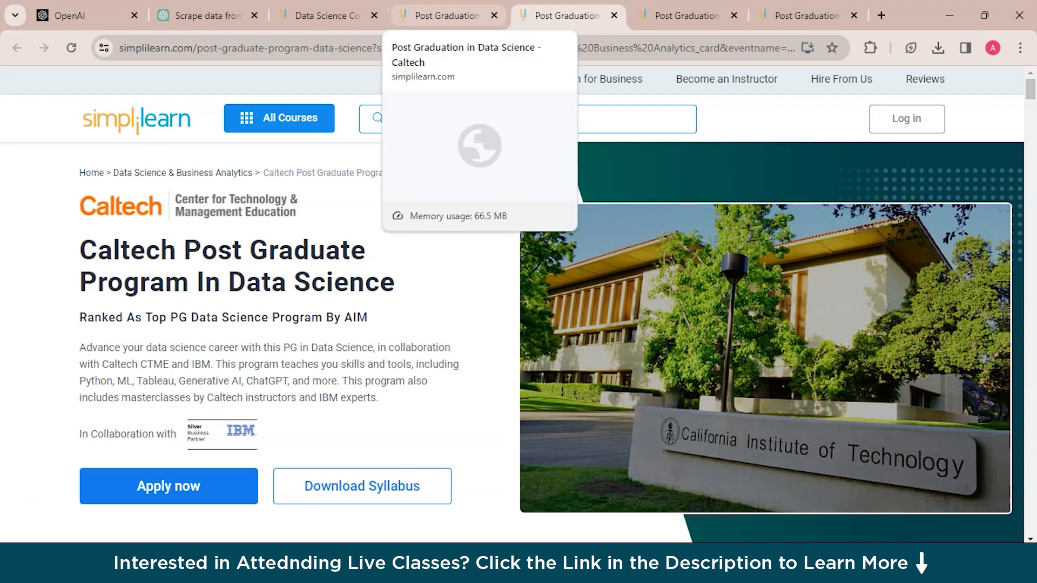
pyautogui.click(448, 15)
pyautogui.click(686, 16)
pyautogui.hotkey('ctrl', '4')
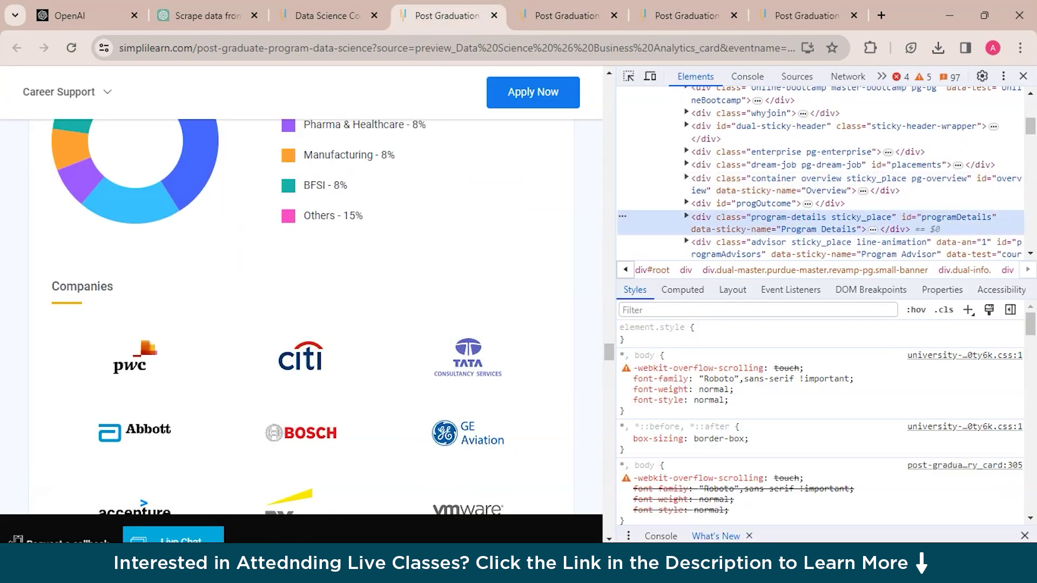
pyautogui.scroll(3, 301, 302)
# Copy the div.clip rotate(-53deg) slice element's HTML and go back to ChatGPT
pyautogui.rightClick(735, 167)
pyautogui.press('Escape')
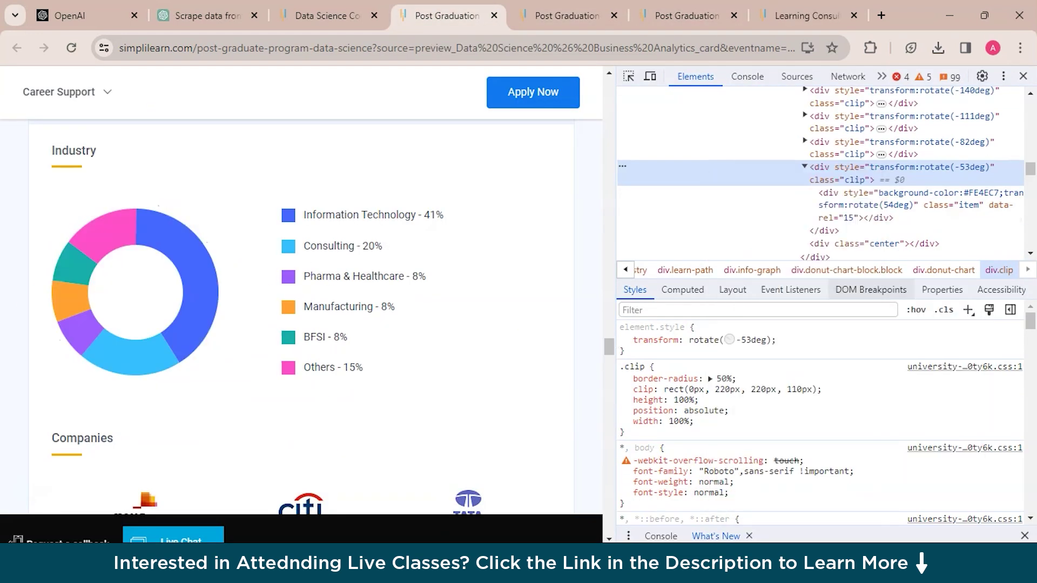
pyautogui.hotkey('ctrl', '2')
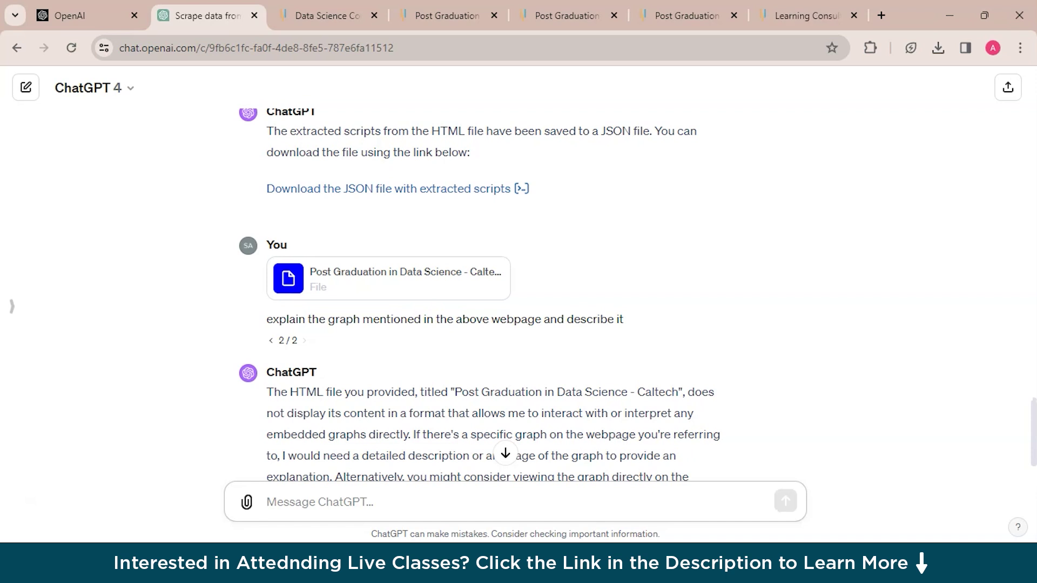
# Paste the donut-slice HTML and ask ChatGPT to read it and explain the graph or diagram
pyautogui.scroll(-2, 492, 297)
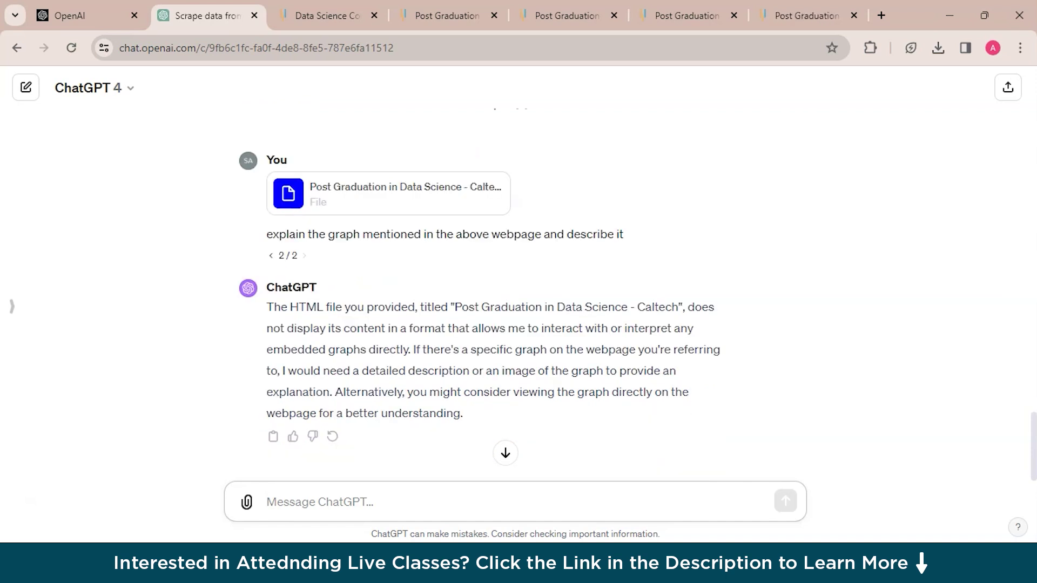
pyautogui.write('so we pr')
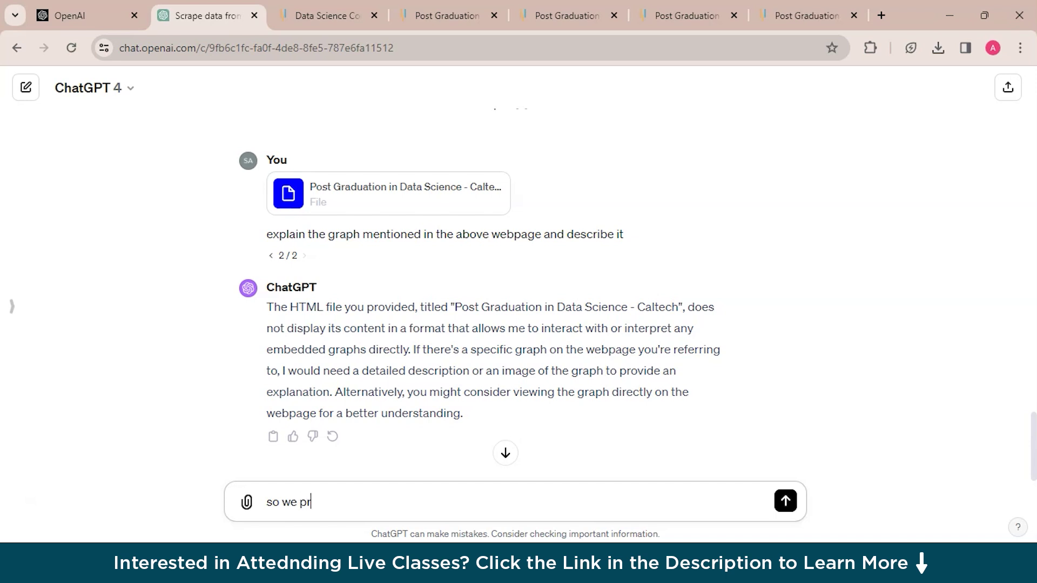
pyautogui.write('ovide you with th')
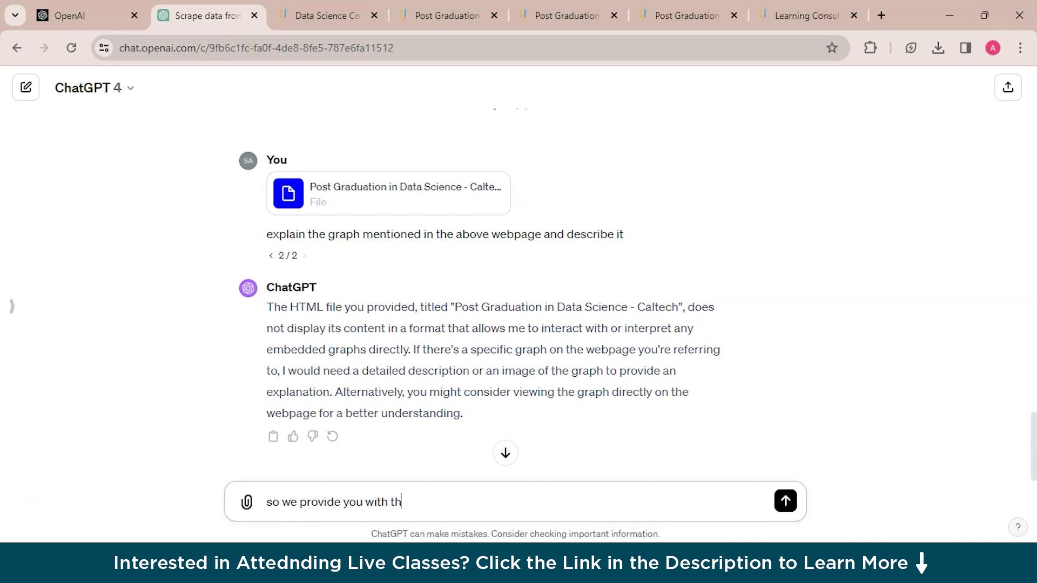
pyautogui.write('e element pre')
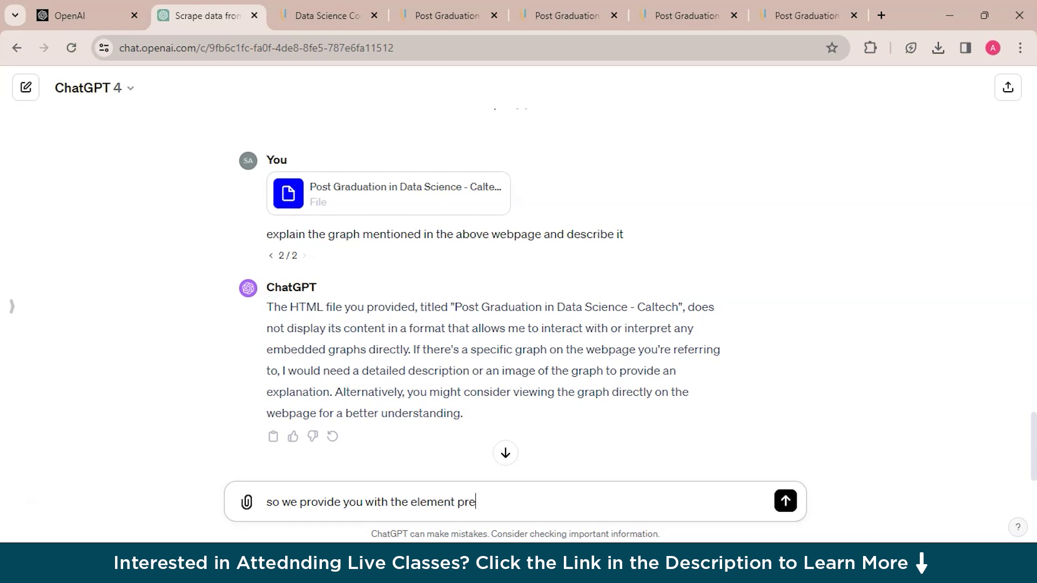
pyautogui.write('sent in the html files')
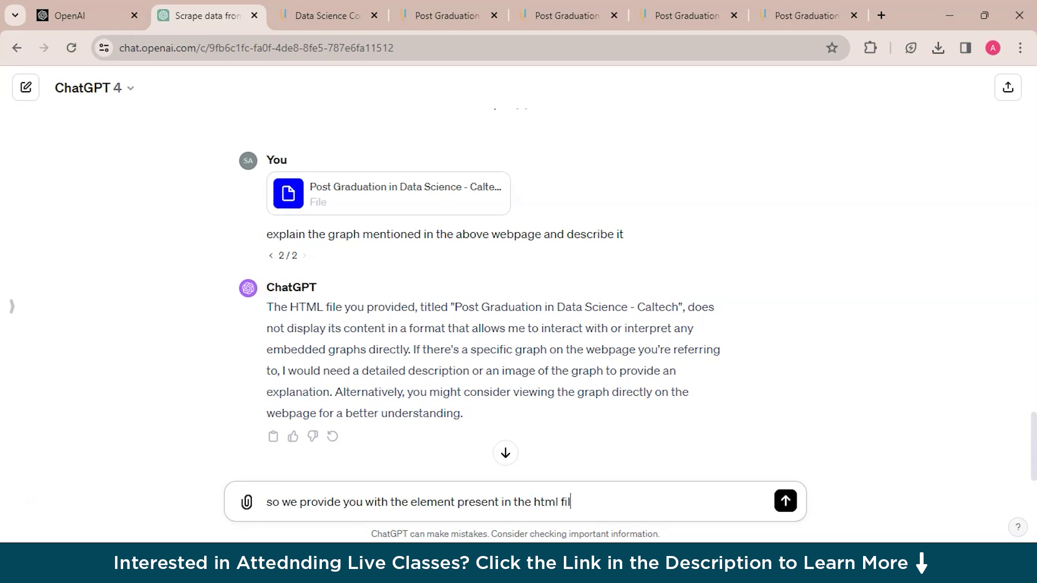
pyautogui.press('BackSpace')
pyautogui.write(', read th')
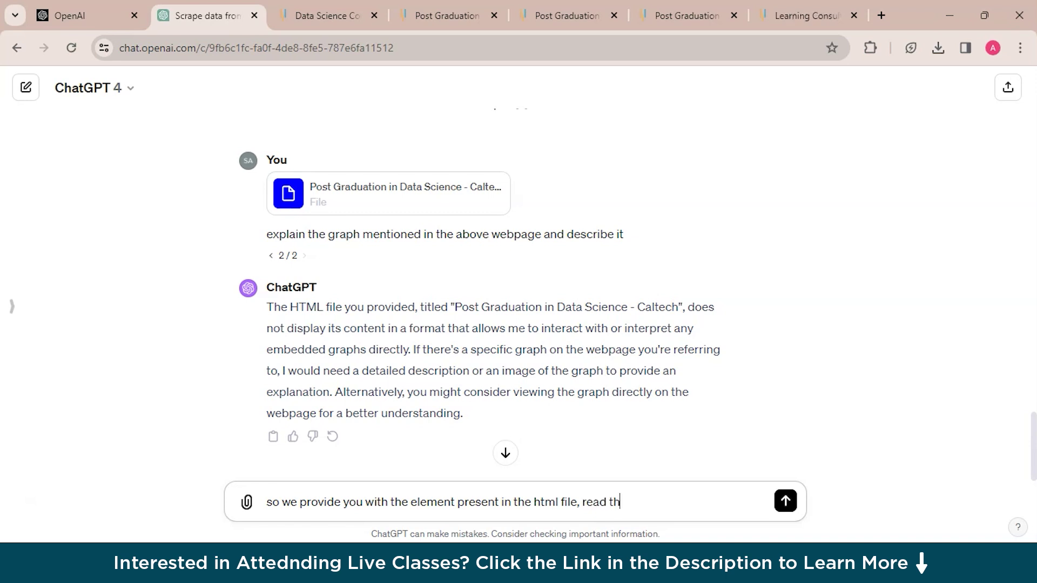
pyautogui.write('t and explain the gr')
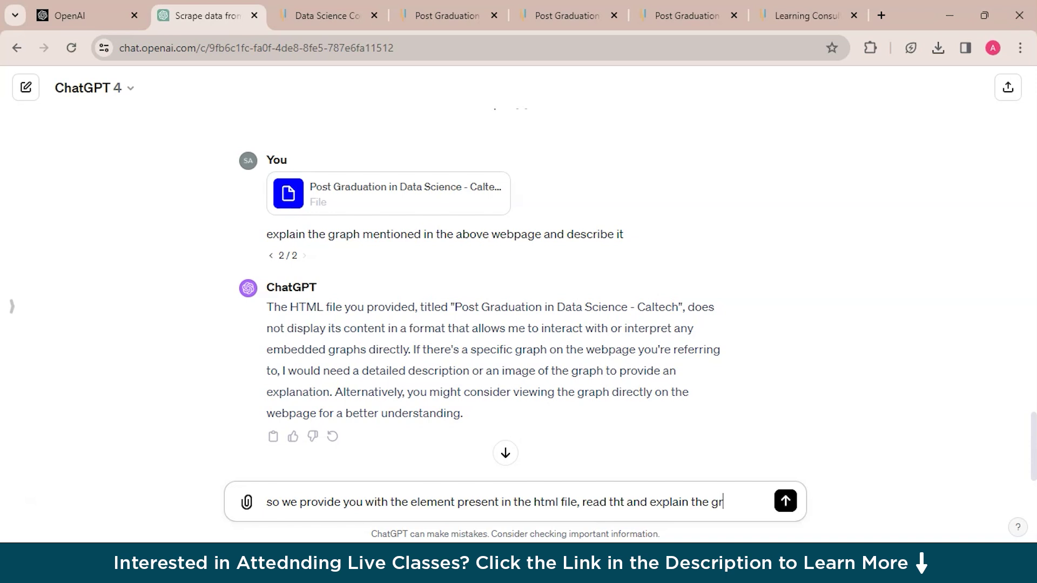
pyautogui.write('aph or diag')
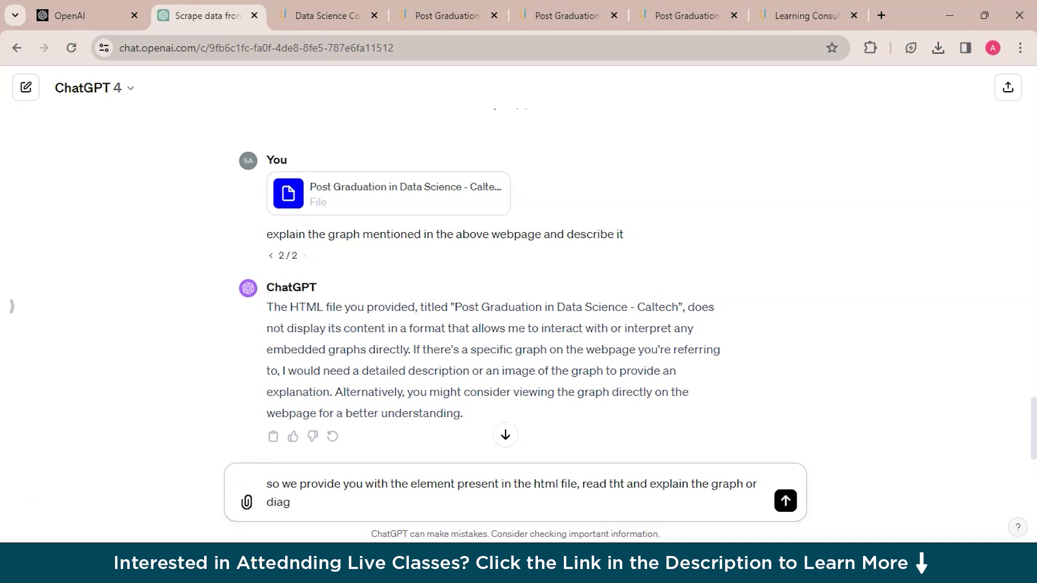
pyautogui.write('ram to us')
pyautogui.write('<div style="transform:rotate(-53deg)" class="clip"><div style="background-color:#FE4EC7;transform:rotate(54deg)" class="item" data-rel="15"></div></div>')
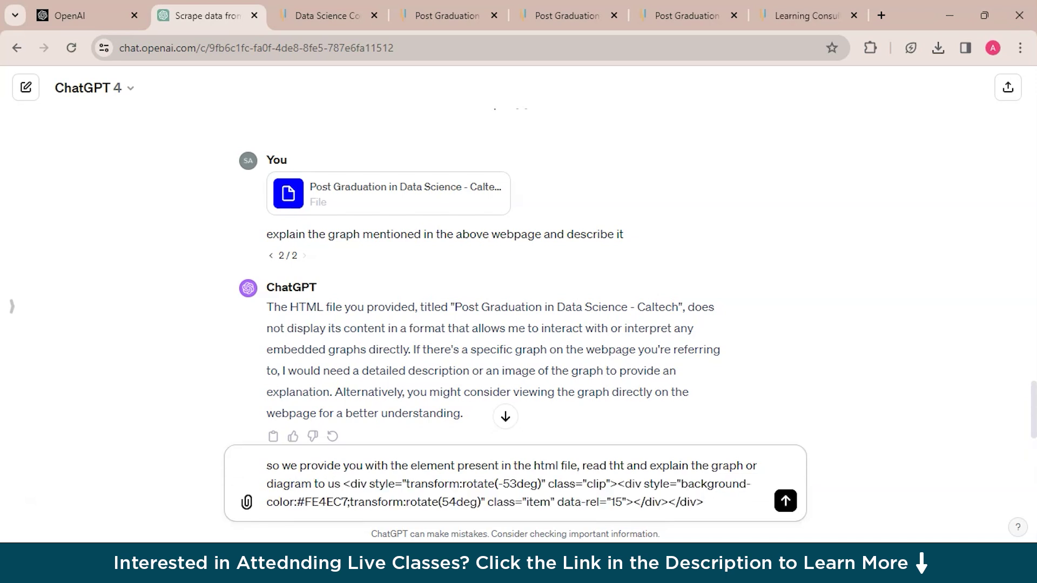
pyautogui.press('Return')
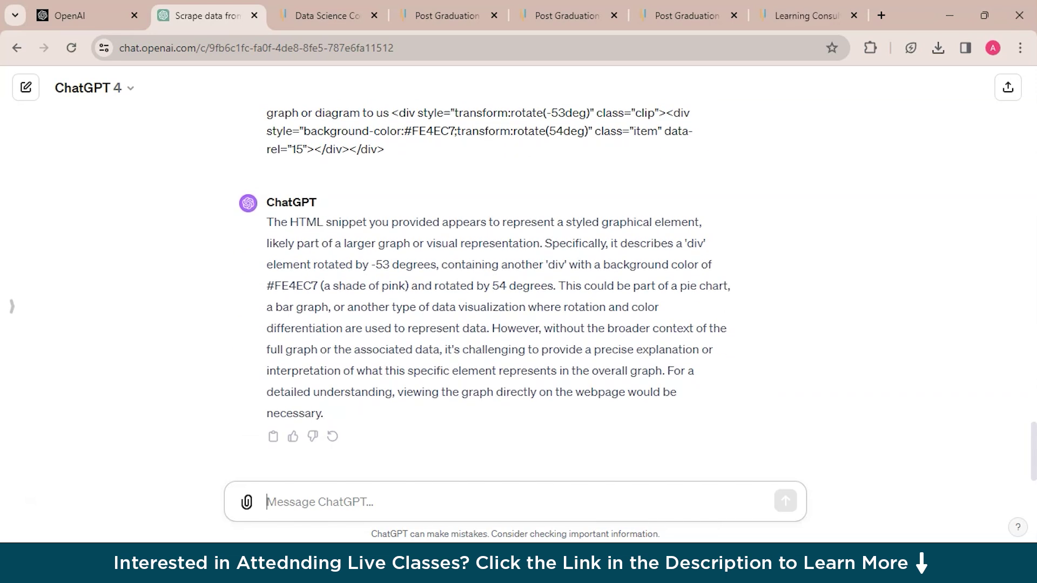
# Scroll through ChatGPT's explanation of the pink element rotated -53 and 54 degrees
pyautogui.scroll(1, 485, 299)
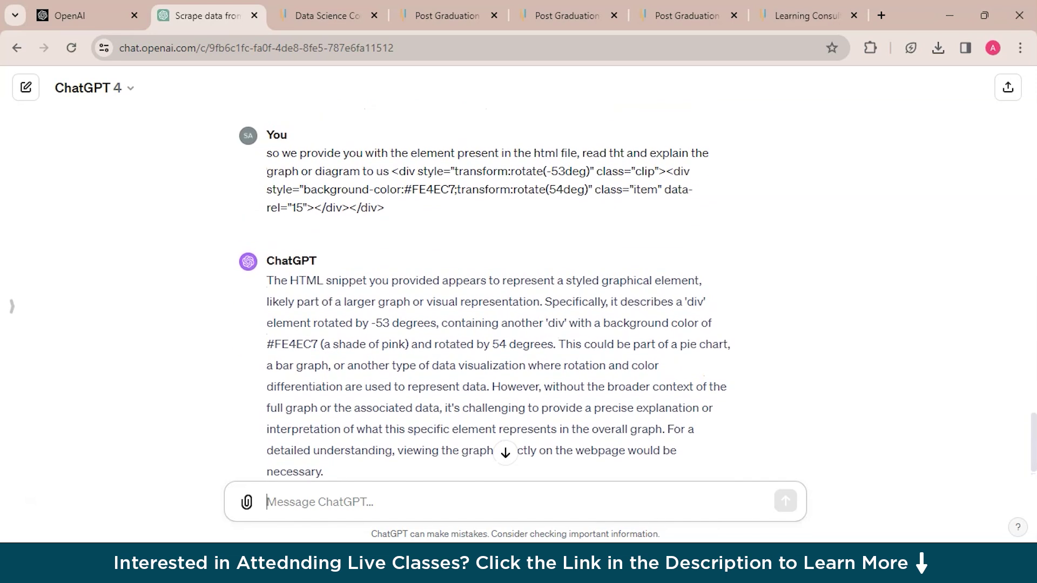
pyautogui.scroll(-1, 484, 298)
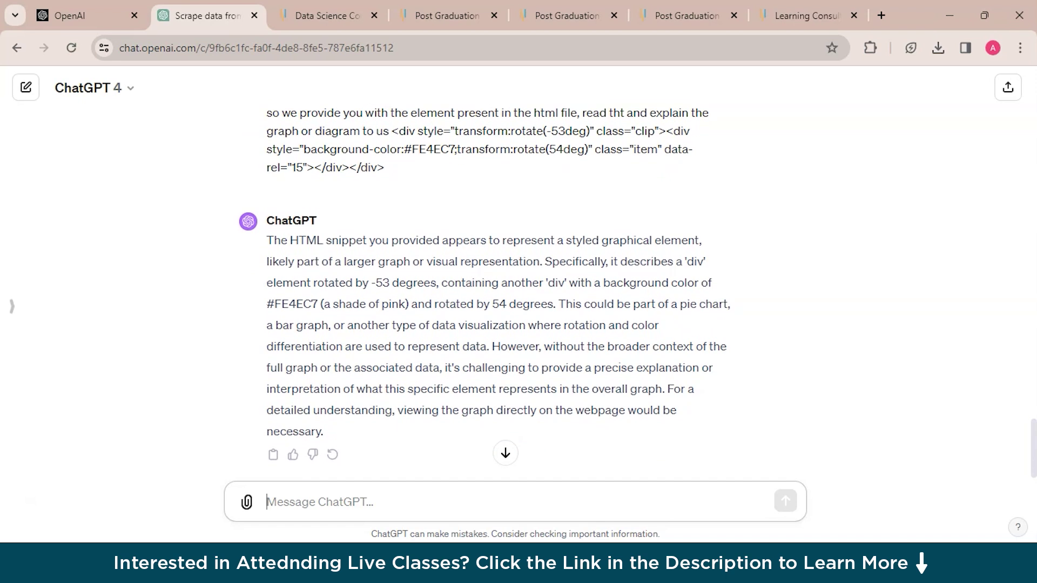